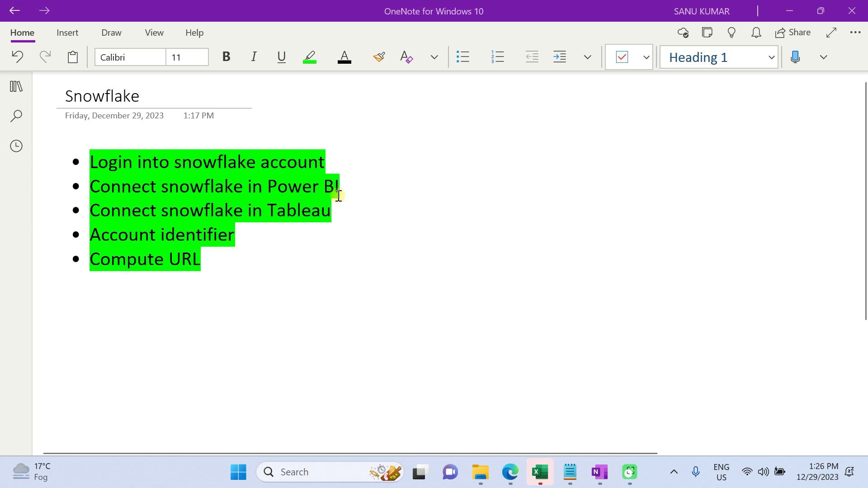
# Switch to the browser window showing the Welcome to Snowflake email
pyautogui.hotkey('alt', 'Tab')
pyautogui.hotkey('alt', 'Tab')
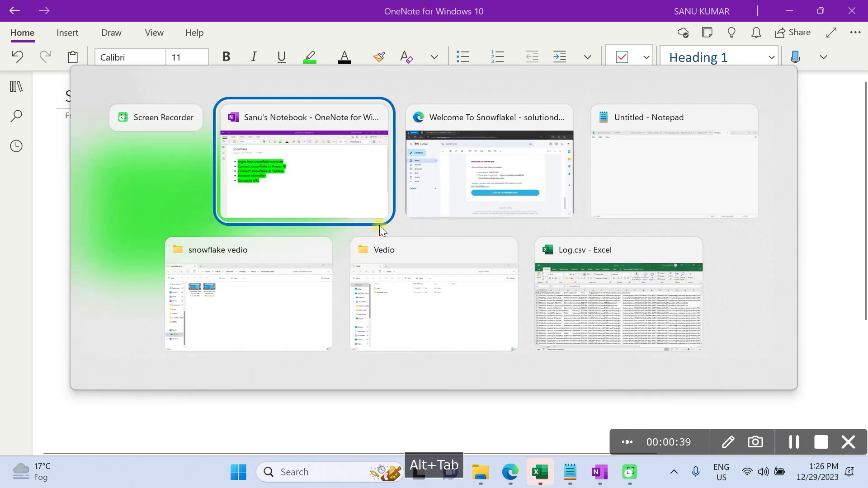
pyautogui.hotkey('alt', 'Tab')
pyautogui.press('Tab')
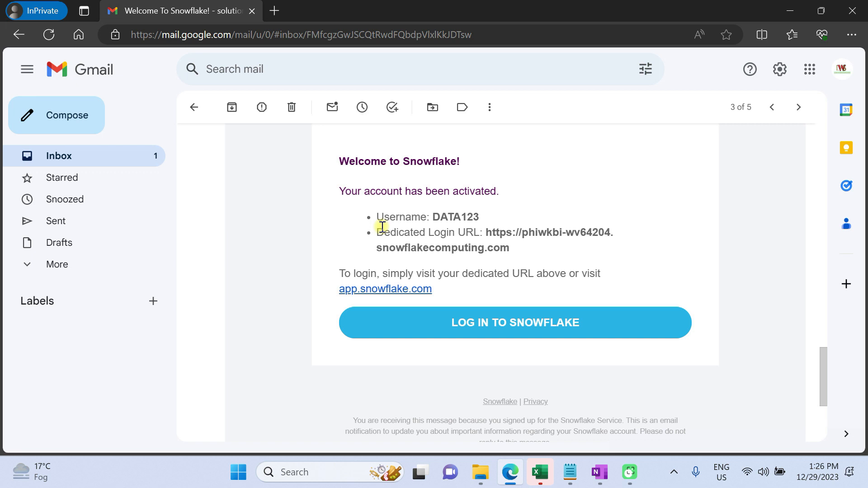
# Open the dedicated login URL from the email in a new tab and switch to that tab
pyautogui.rightClick(525, 232)
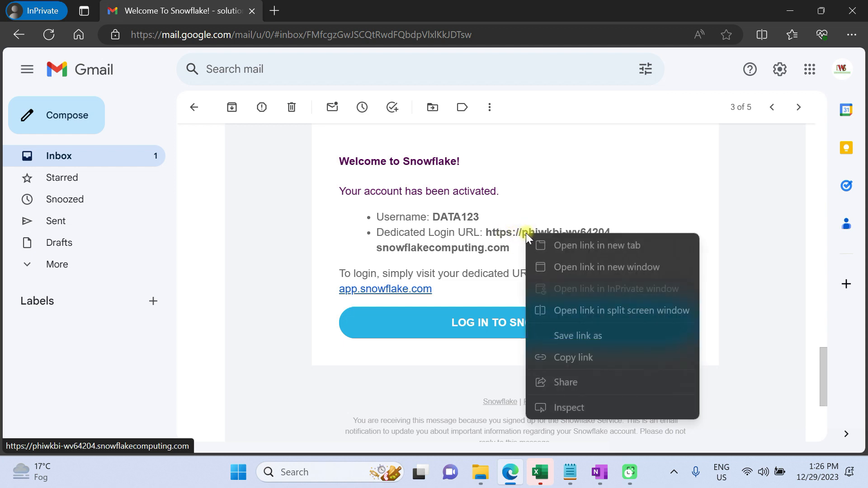
pyautogui.click(580, 247)
pyautogui.click(339, 10)
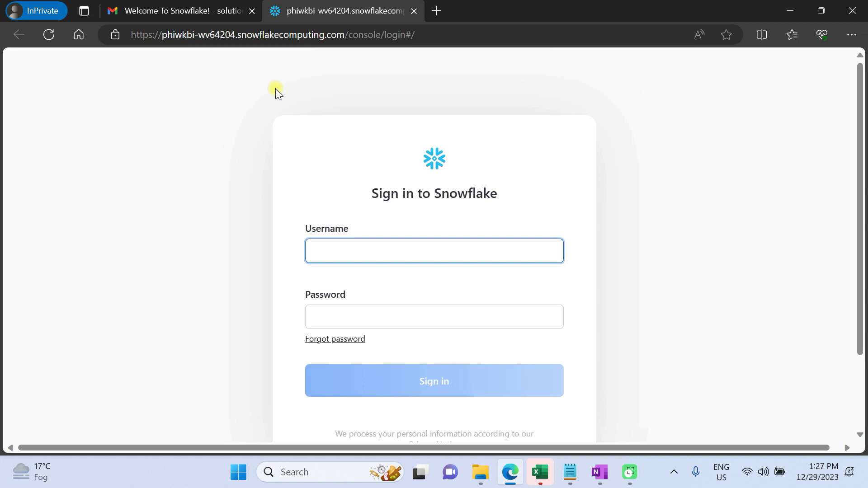
# Enter the account username and password on the Snowflake sign-in page and sign in
pyautogui.click(327, 256)
pyautogui.click(336, 310)
pyautogui.write('•')
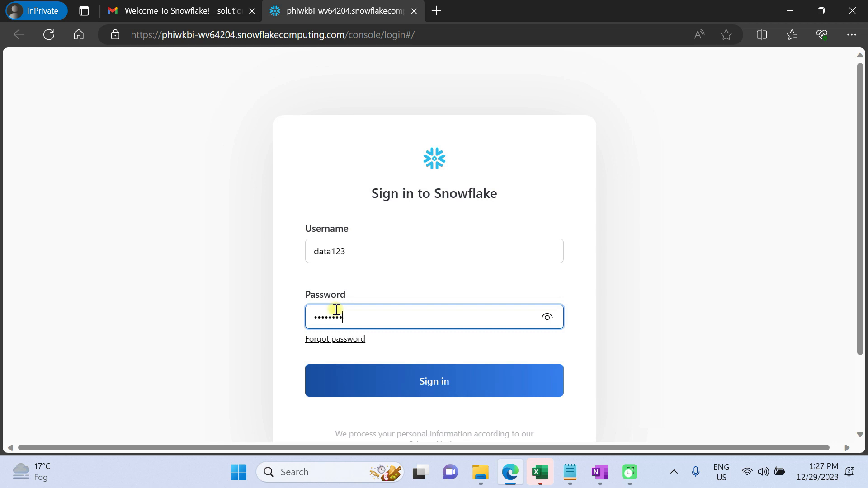
pyautogui.click(381, 383)
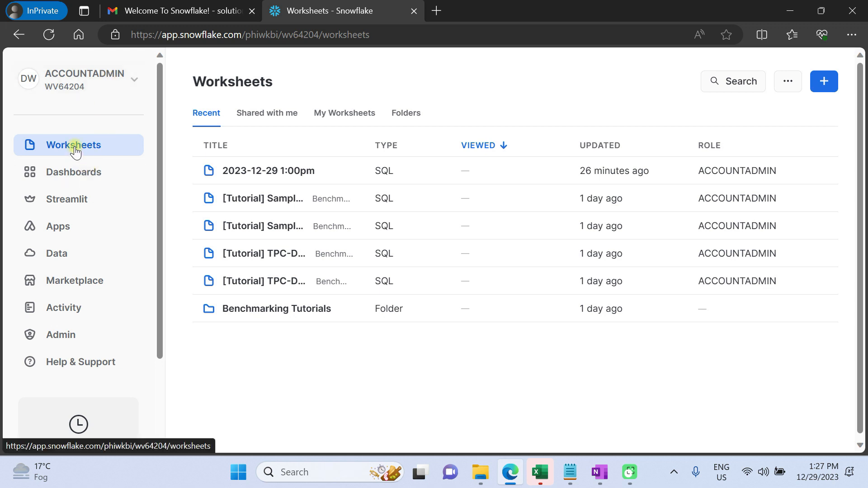
# Create a new SQL worksheet
pyautogui.click(819, 88)
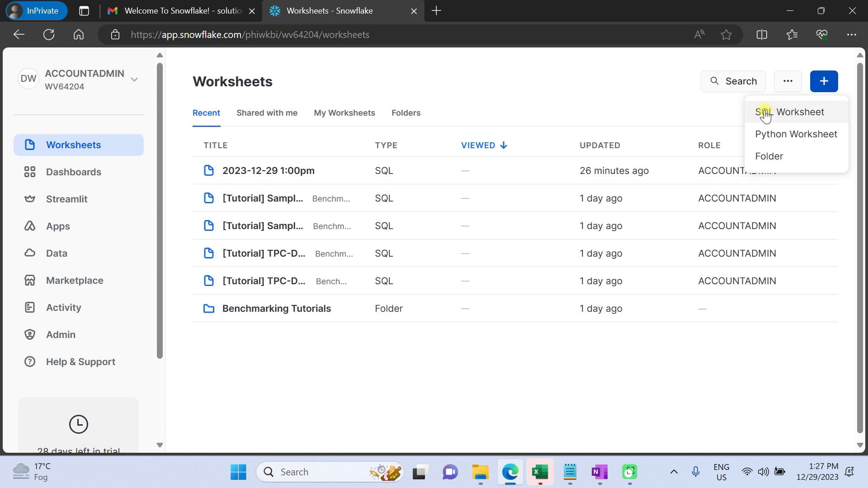
pyautogui.click(800, 113)
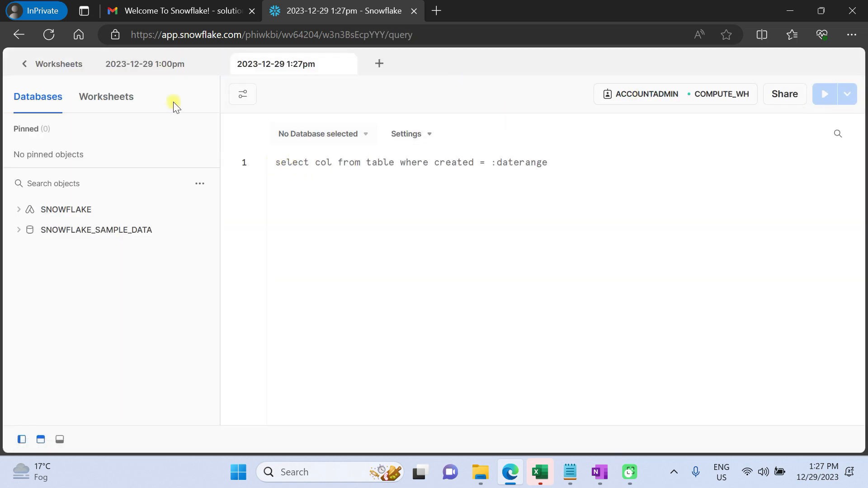
# Set the worksheet context to the SNOWFLAKE_SAMPLE_DATA database and TPCH_SF1 schema
pyautogui.click(315, 136)
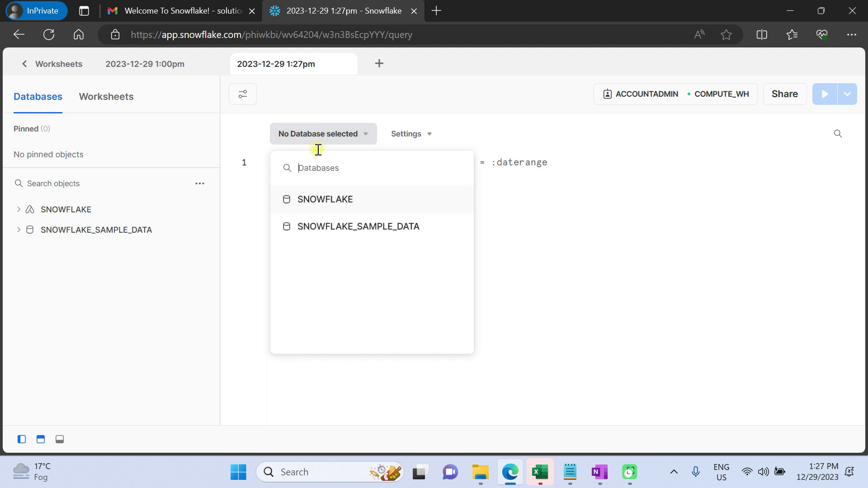
pyautogui.click(341, 229)
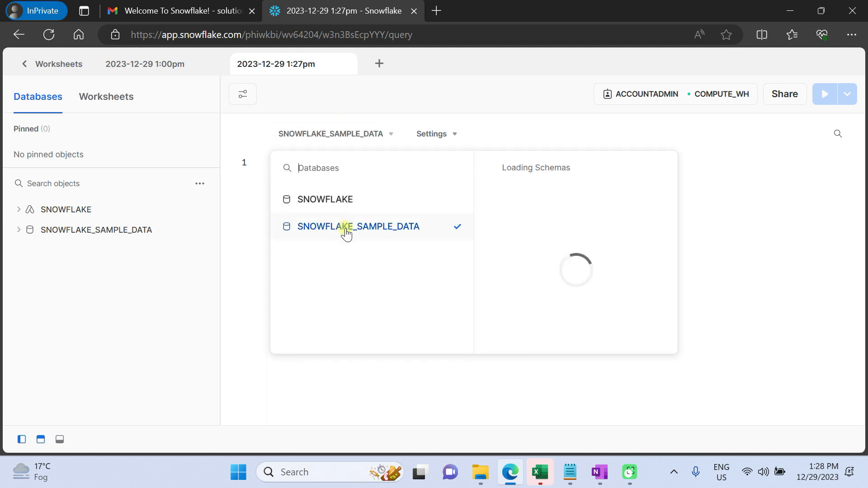
pyautogui.click(540, 287)
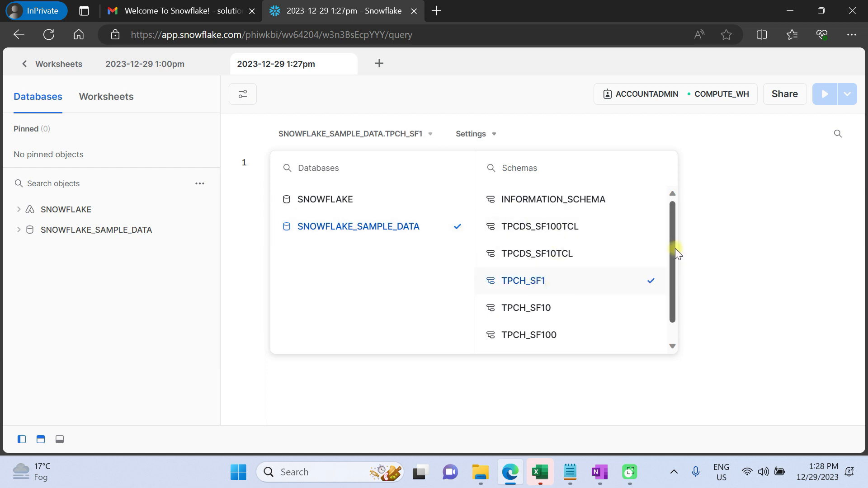
pyautogui.click(736, 271)
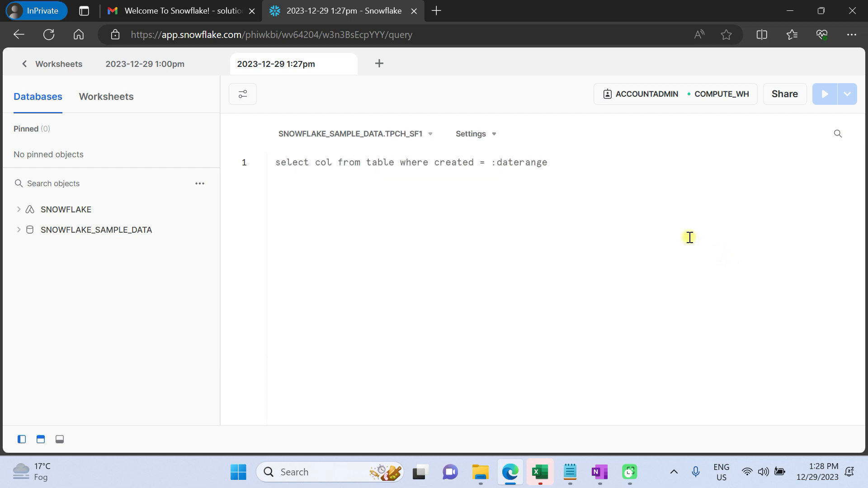
# Expand SNOWFLAKE_SAMPLE_DATA and its TPCH_SF1 schema in the object browser to view its tables
pyautogui.click(18, 229)
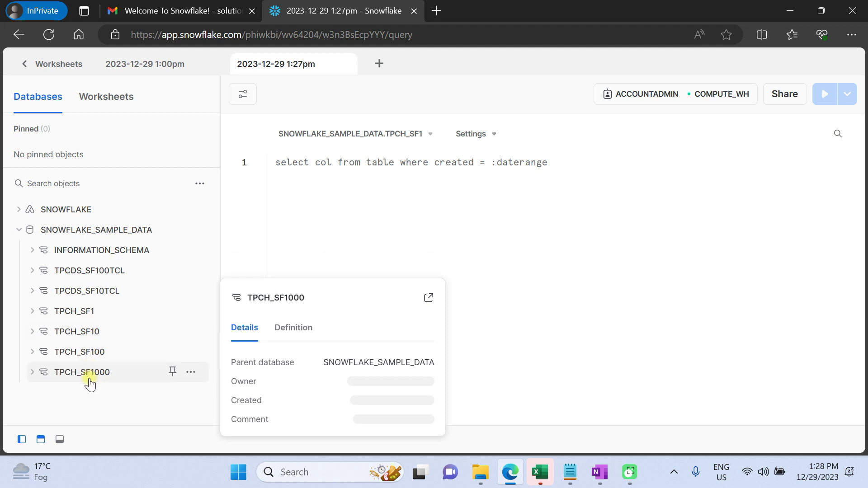
pyautogui.click(32, 311)
pyautogui.click(50, 333)
pyautogui.scroll(-3, 129, 316)
# Replace the worksheet query with select * from orders limit 5; and run it
pyautogui.click(294, 170)
pyautogui.hotkey('ctrl', 'a')
pyautogui.write('se')
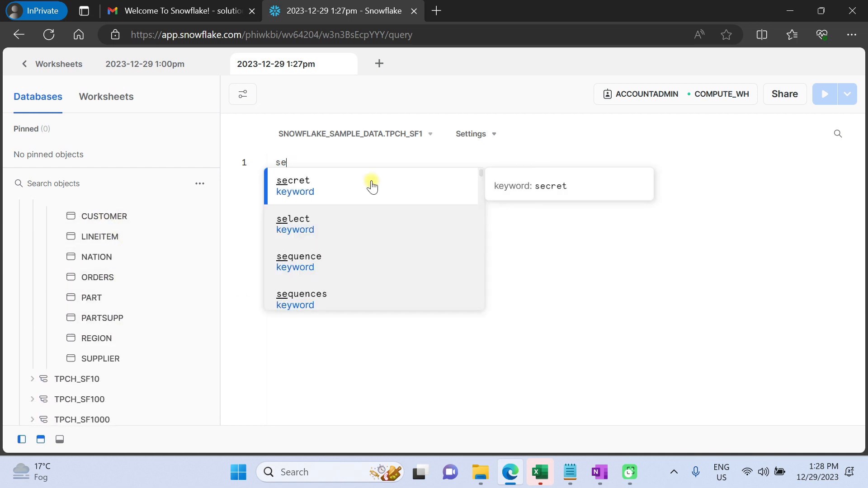
pyautogui.write('lect * f')
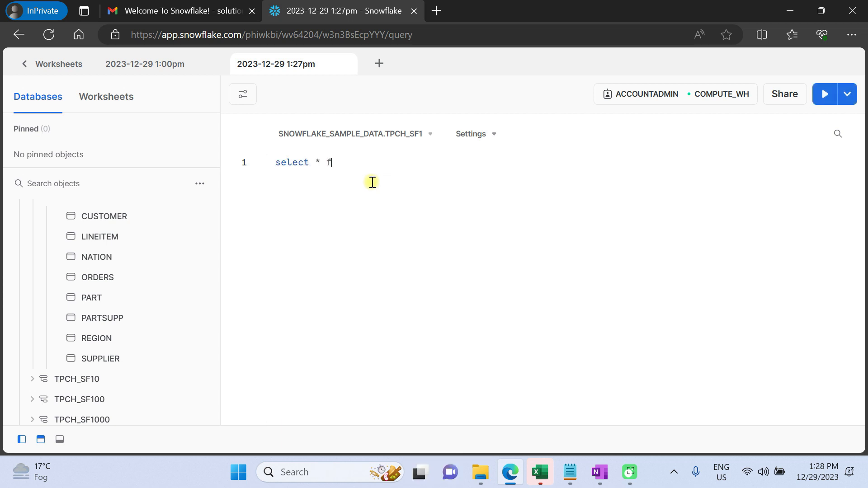
pyautogui.write('rom orders')
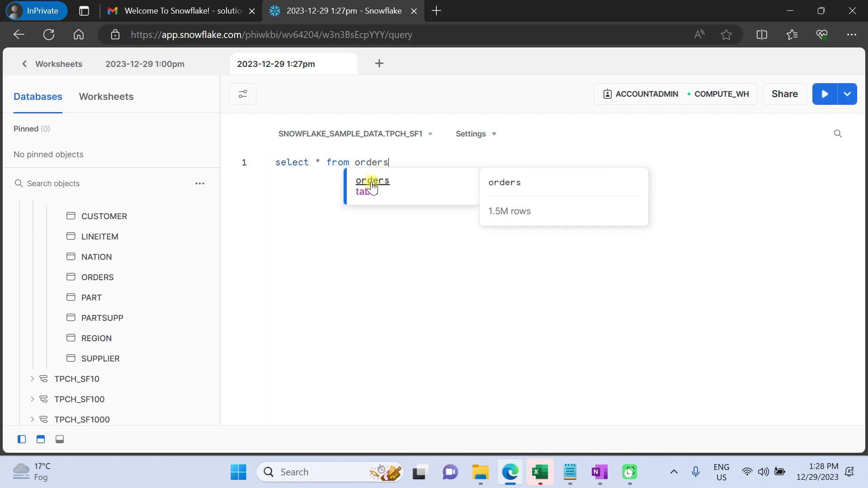
pyautogui.press('Tab')
pyautogui.write('; lim')
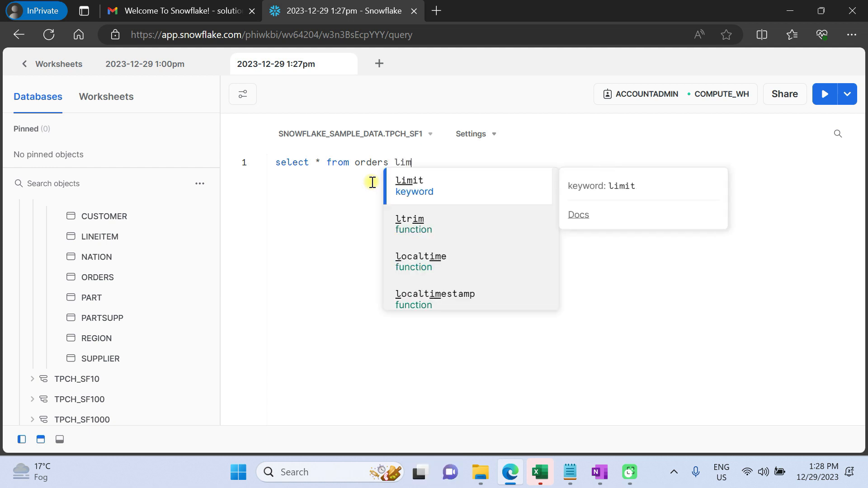
pyautogui.write('it 5;')
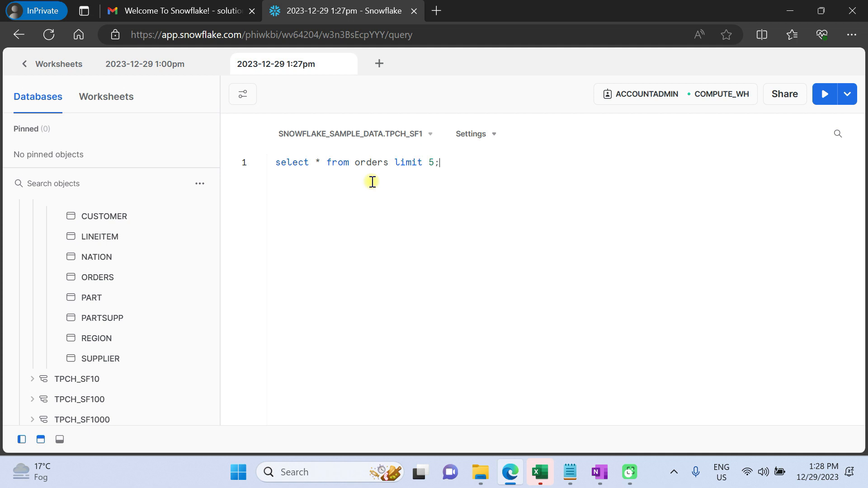
pyautogui.hotkey('ctrl', 'Return')
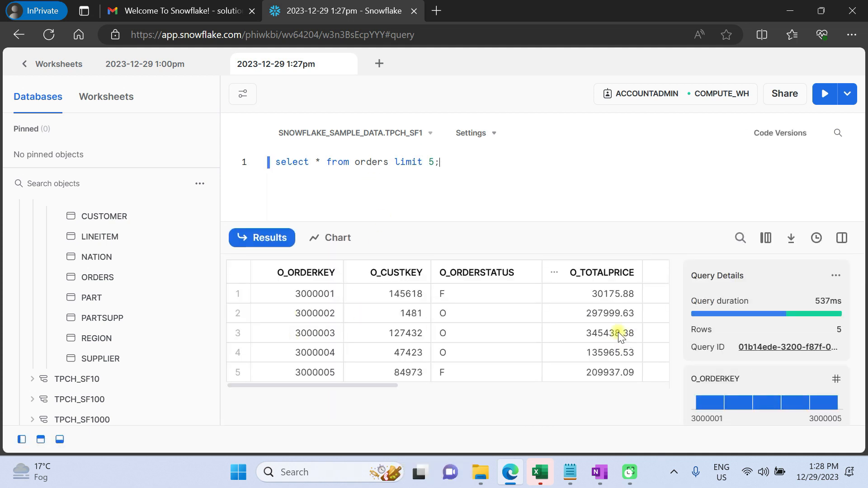
# Hide the query details panel beside the results grid
pyautogui.click(839, 244)
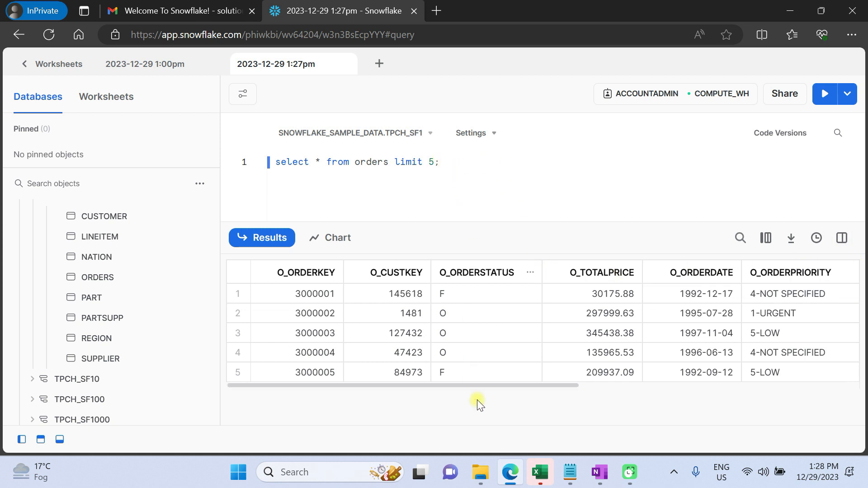
pyautogui.click(626, 469)
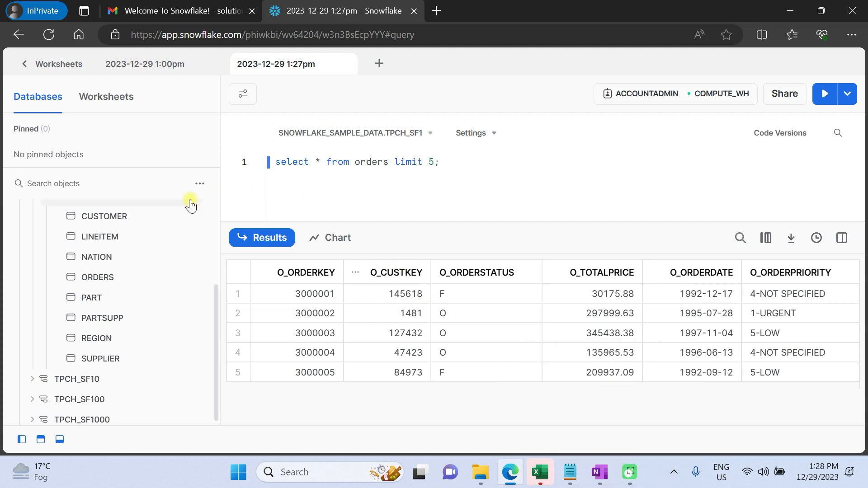
# Review the Account identifier and Compute URL items in the OneNote checklist, then return to the browser
pyautogui.hotkey('alt', 'Tab')
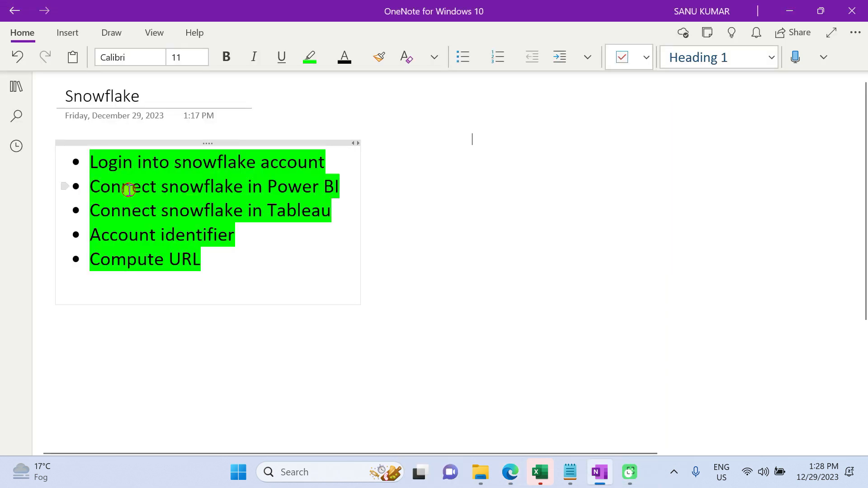
pyautogui.click(129, 189)
pyautogui.moveTo(246, 234); pyautogui.dragTo(81, 234)
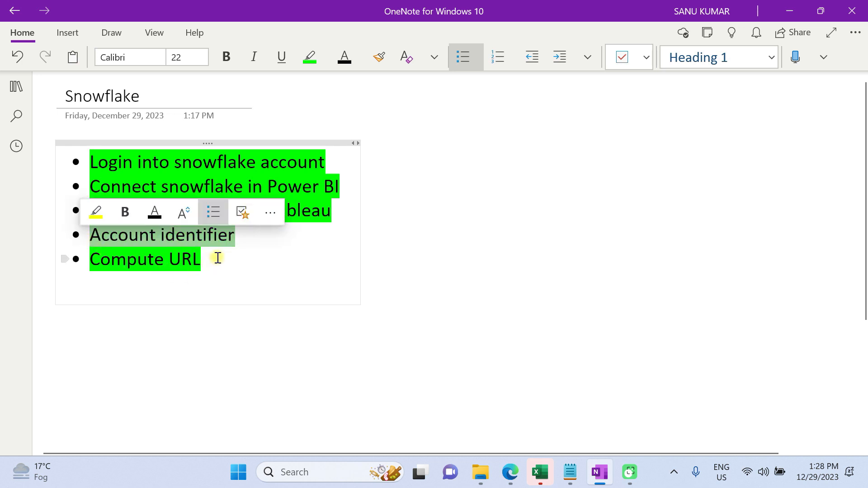
pyautogui.moveTo(209, 262); pyautogui.dragTo(58, 252)
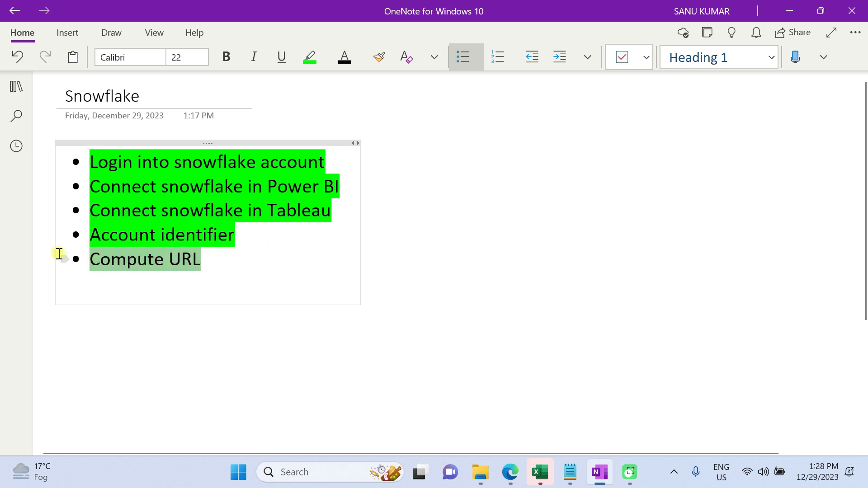
pyautogui.hotkey('alt', 'Tab')
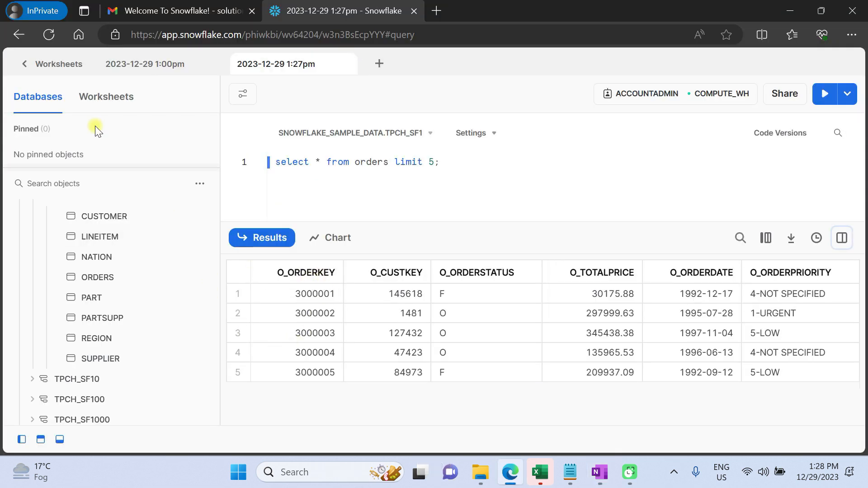
# Go back to the worksheets list and copy the account URL from the account switcher menu
pyautogui.click(63, 66)
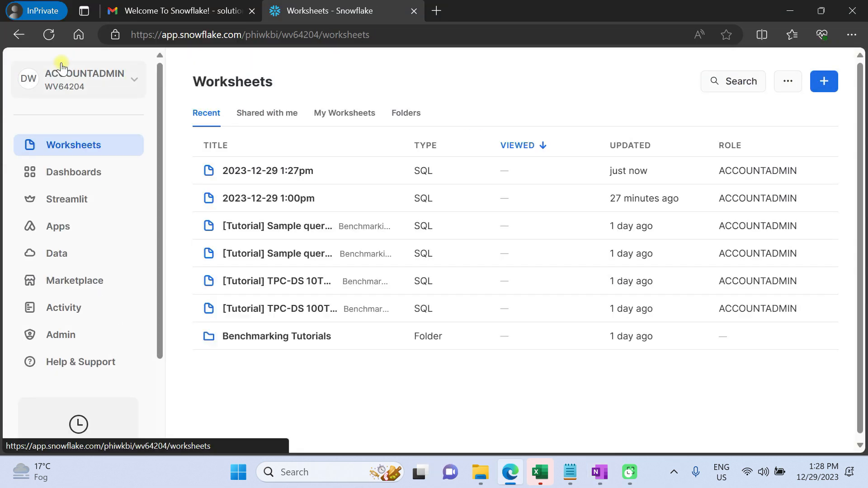
pyautogui.scroll(-2, 85, 359)
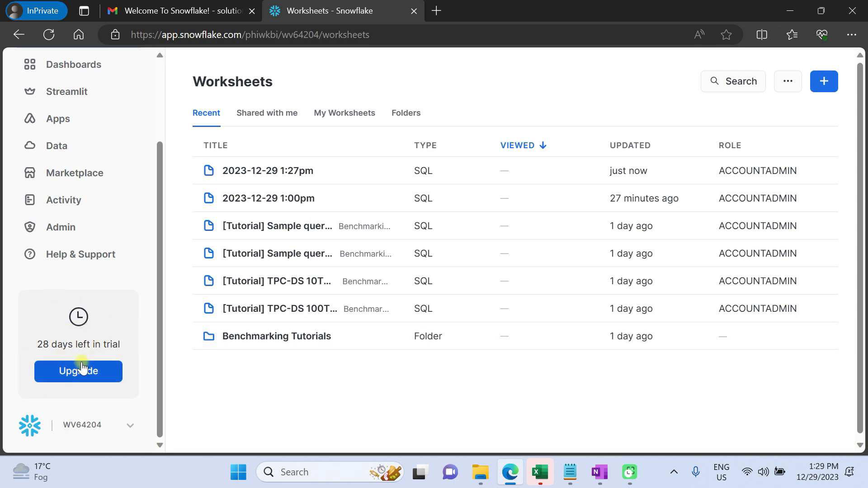
pyautogui.click(85, 433)
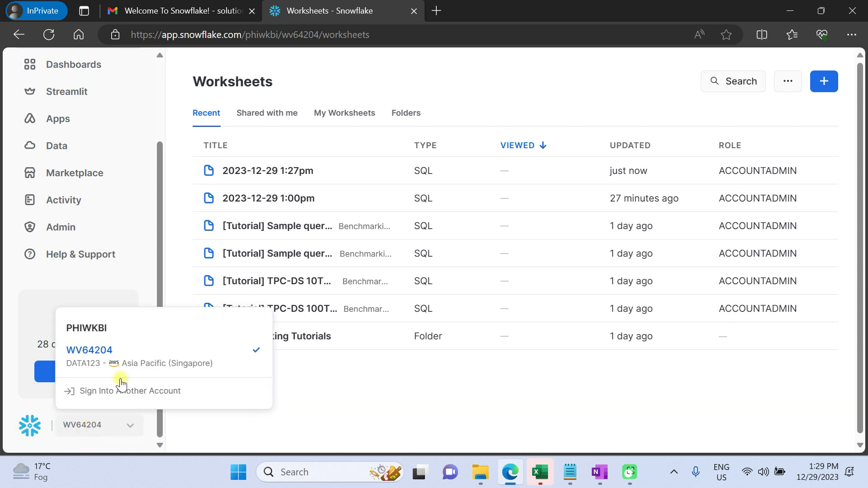
pyautogui.moveTo(210, 364)
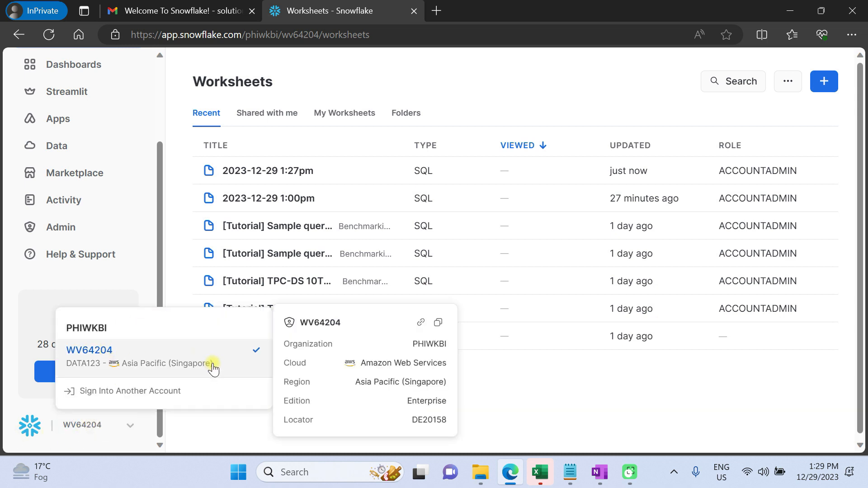
pyautogui.click(421, 323)
# Paste the copied account URL onto the OneNote Snowflake page and select the URL text
pyautogui.hotkey('alt', 'Tab')
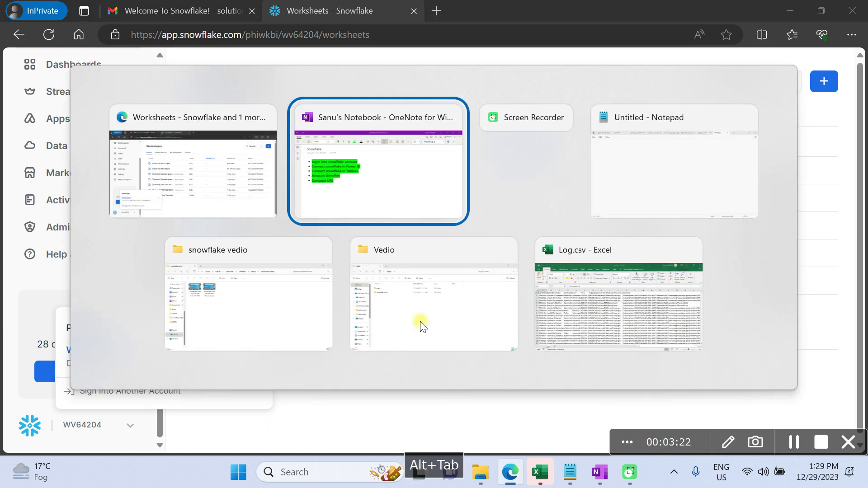
pyautogui.click(130, 310)
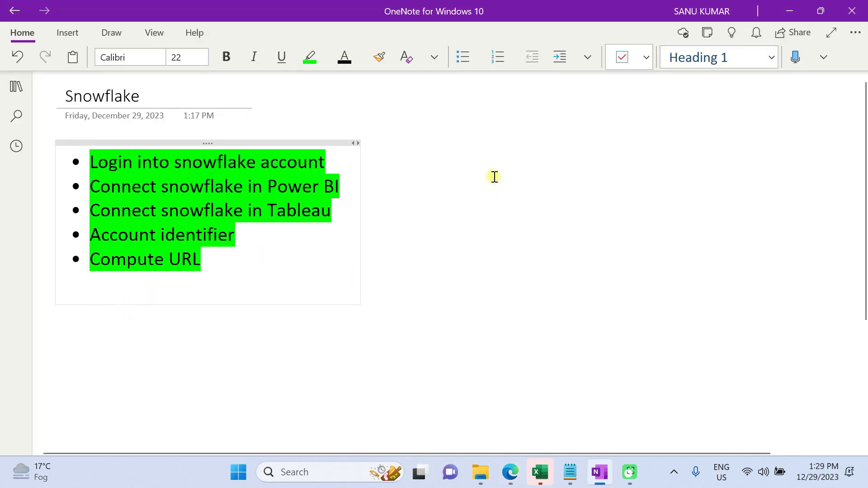
pyautogui.click(474, 161)
pyautogui.hotkey('ctrl', 'v')
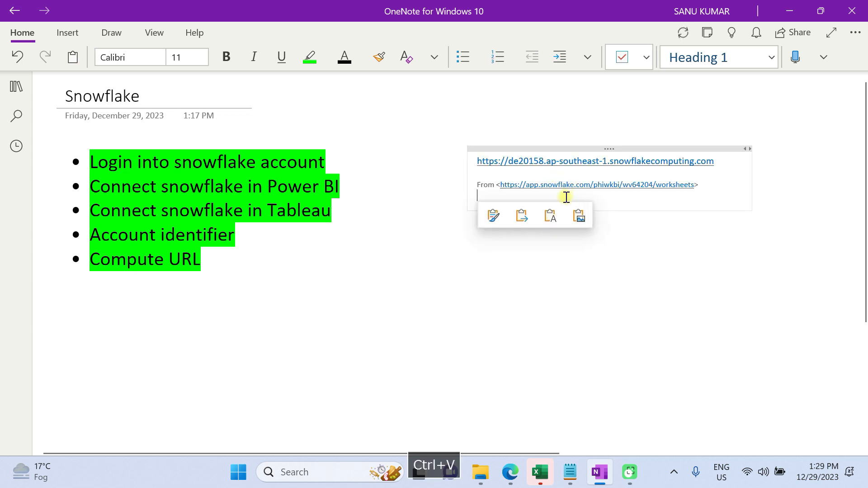
pyautogui.click(731, 163)
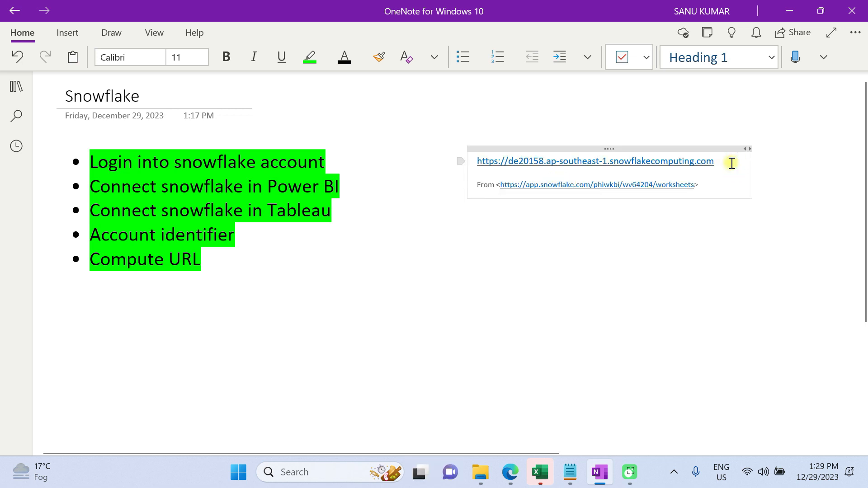
pyautogui.moveTo(725, 161); pyautogui.dragTo(510, 162)
# Switch back to the Snowflake browser window
pyautogui.hotkey('alt', 'Tab')
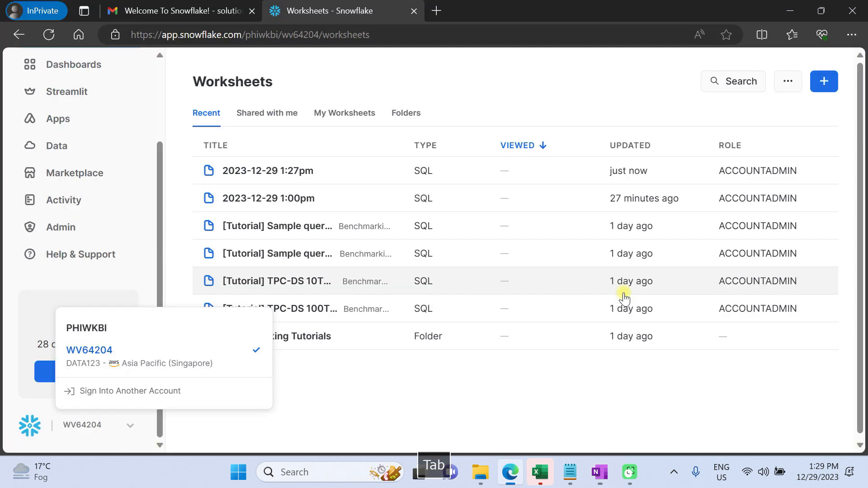
pyautogui.hotkey('alt', 'Tab')
pyautogui.hotkey('alt', 'Tab')
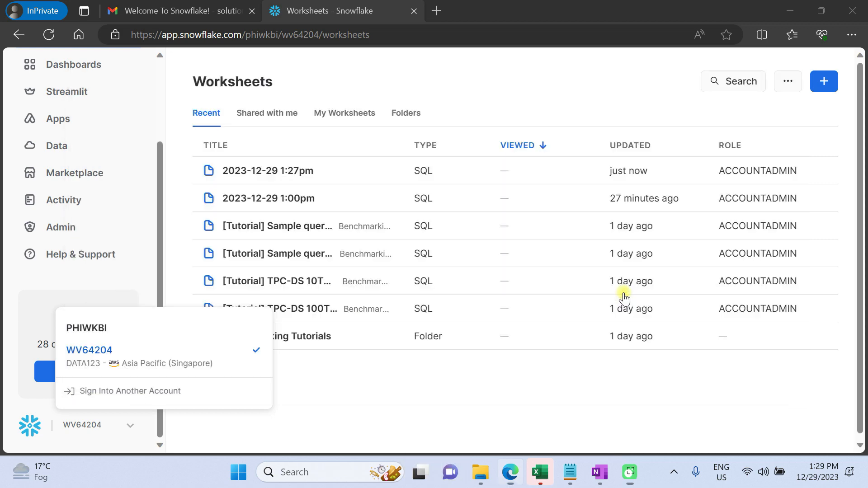
# Return to the browser and copy the account identifier from the account details in the account switcher
pyautogui.hotkey('alt', 'Tab')
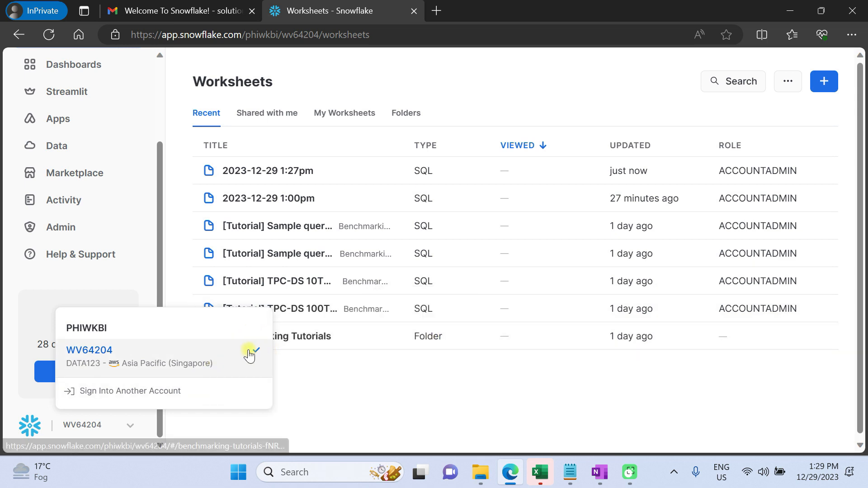
pyautogui.moveTo(184, 350)
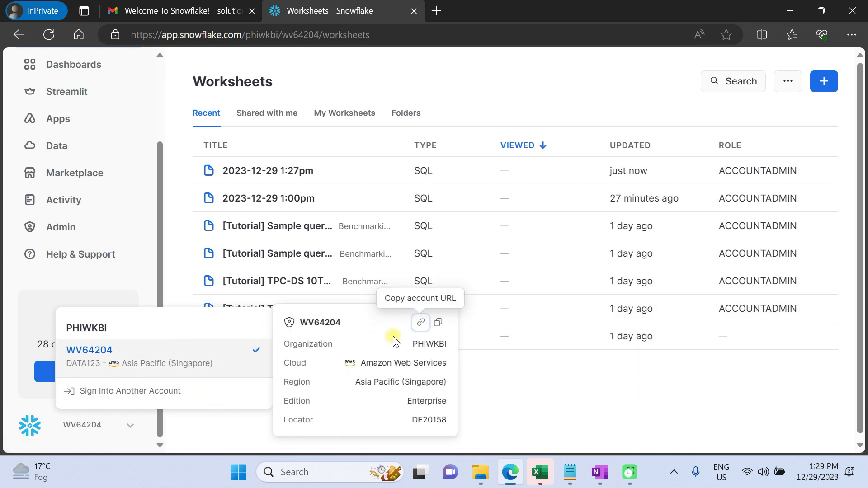
pyautogui.click(439, 323)
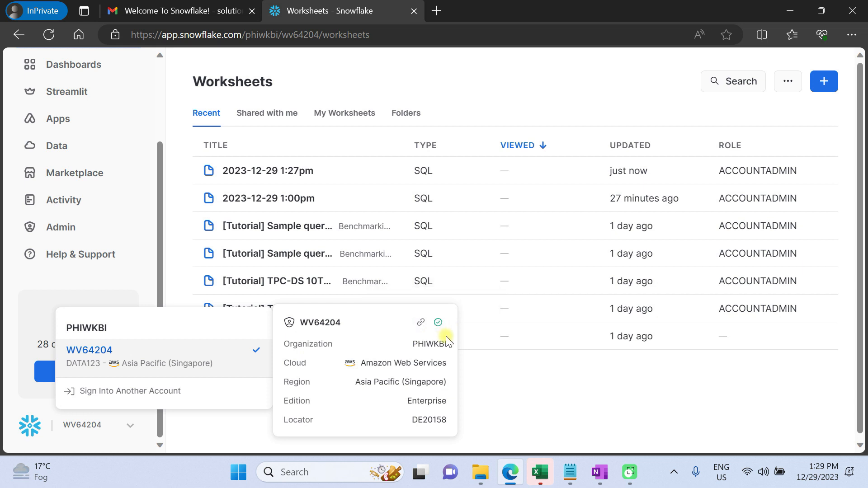
# Paste the account identifier onto the OneNote Snowflake page below the account URL
pyautogui.hotkey('alt', 'Tab')
pyautogui.hotkey('alt', 'Tab')
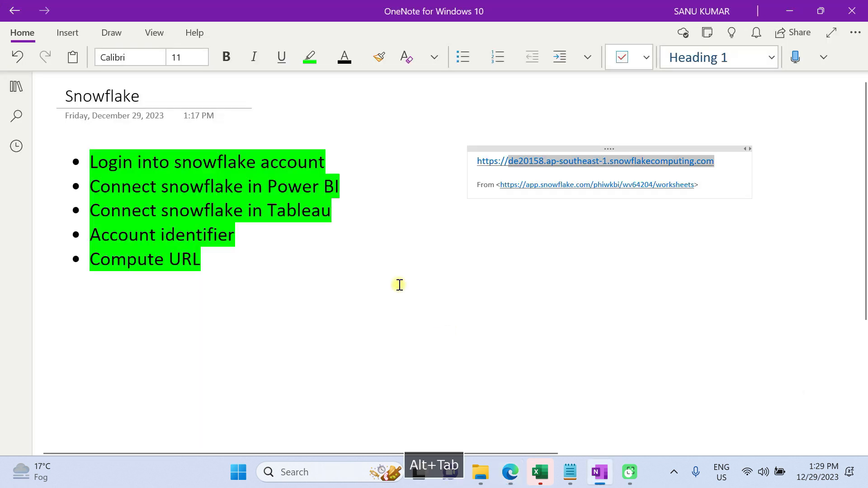
pyautogui.click(533, 223)
pyautogui.hotkey('ctrl', 'v')
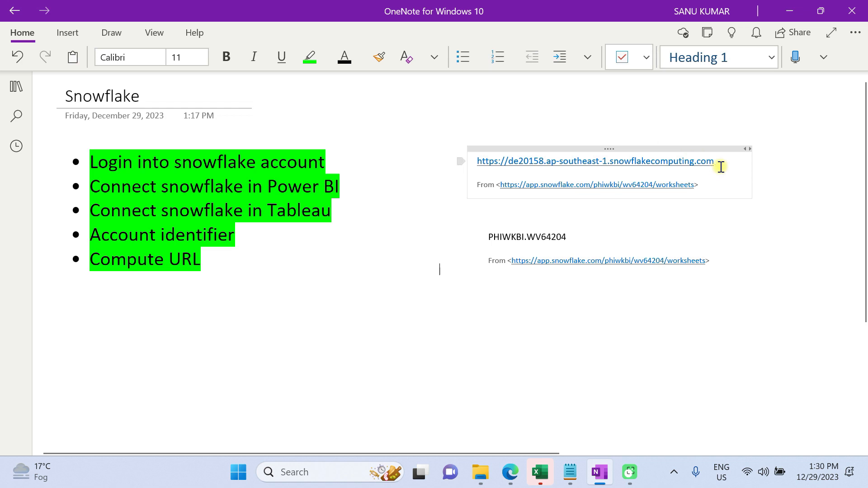
# Open the Snowflake welcome email in Gmail and copy the Dedicated Login URL line
pyautogui.moveTo(718, 164); pyautogui.dragTo(509, 162)
pyautogui.hotkey('alt', 'Tab')
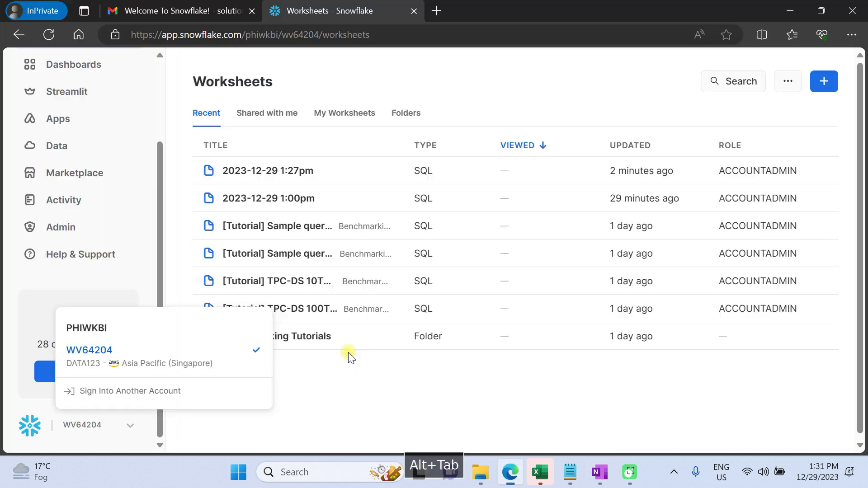
pyautogui.click(169, 11)
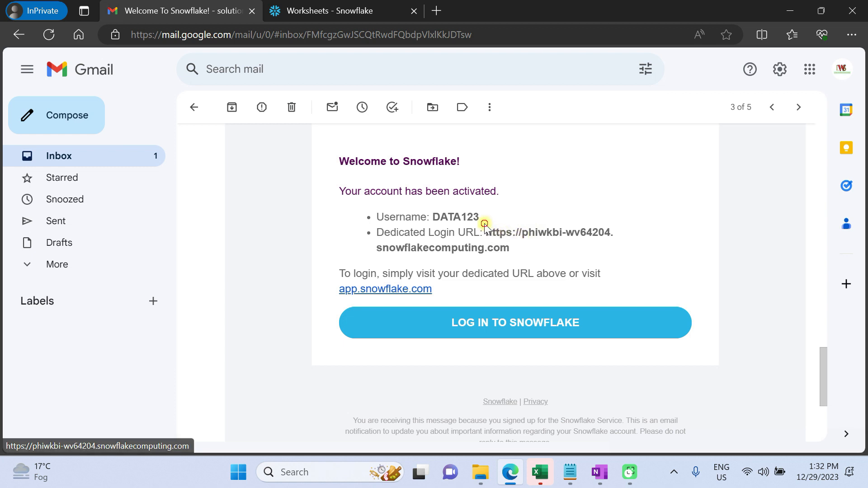
pyautogui.moveTo(484, 223); pyautogui.dragTo(510, 250)
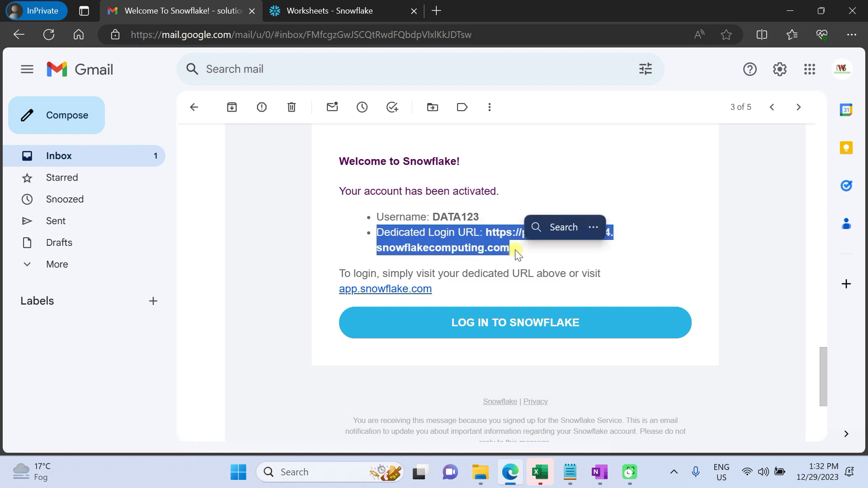
pyautogui.hotkey('ctrl', 'c')
# Paste the Dedicated Login URL onto the OneNote page below the account identifier
pyautogui.hotkey('alt', 'Tab')
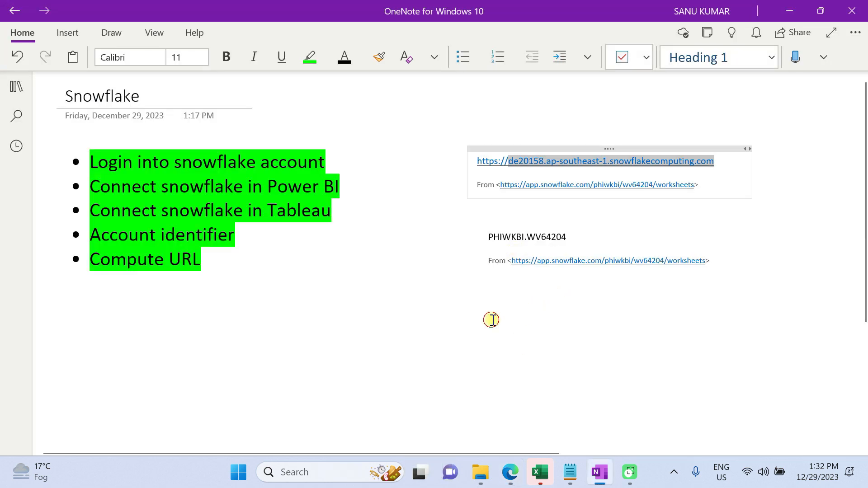
pyautogui.click(496, 322)
pyautogui.hotkey('ctrl', 'v')
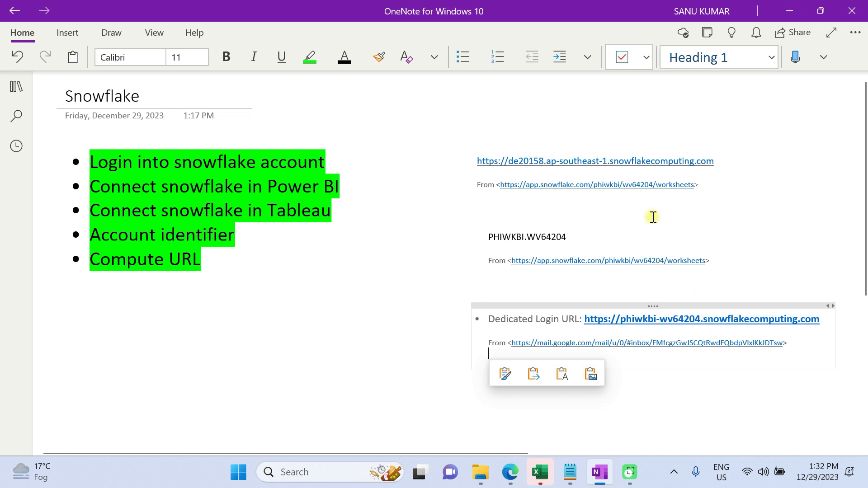
pyautogui.moveTo(581, 236); pyautogui.dragTo(474, 232)
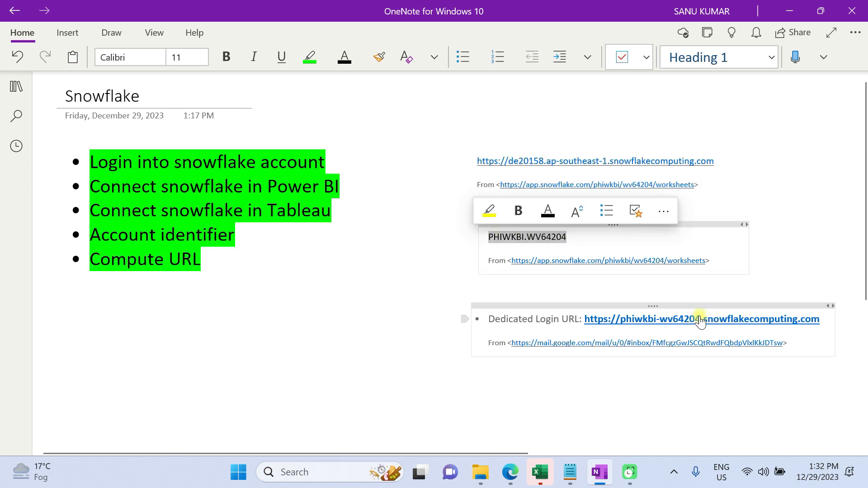
pyautogui.moveTo(701, 319); pyautogui.dragTo(624, 326)
pyautogui.click(675, 332)
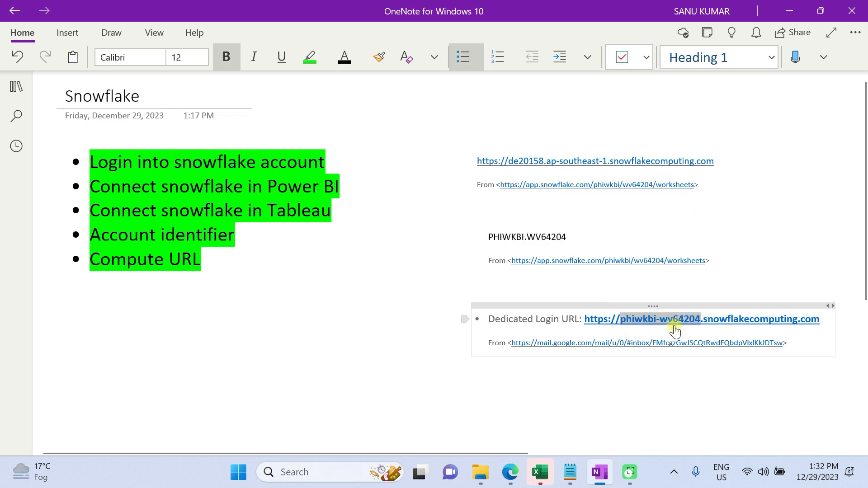
pyautogui.hotkey('ctrl', 'c')
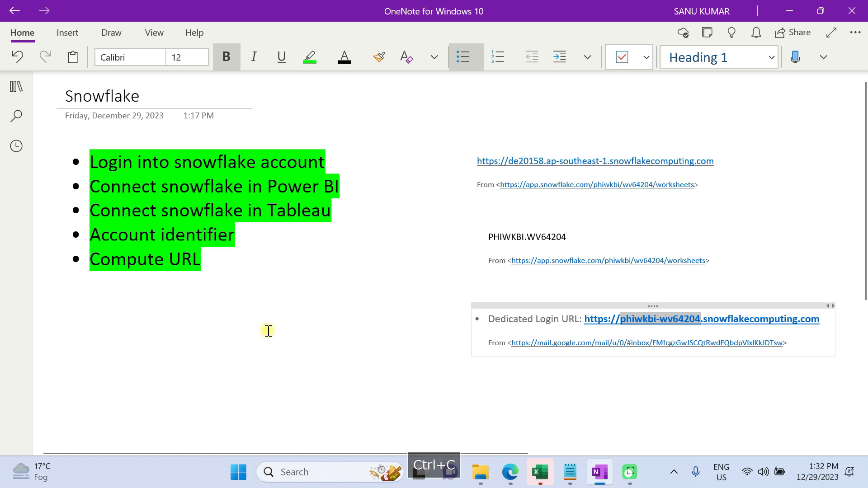
pyautogui.click(370, 346)
pyautogui.hotkey('ctrl', 'v')
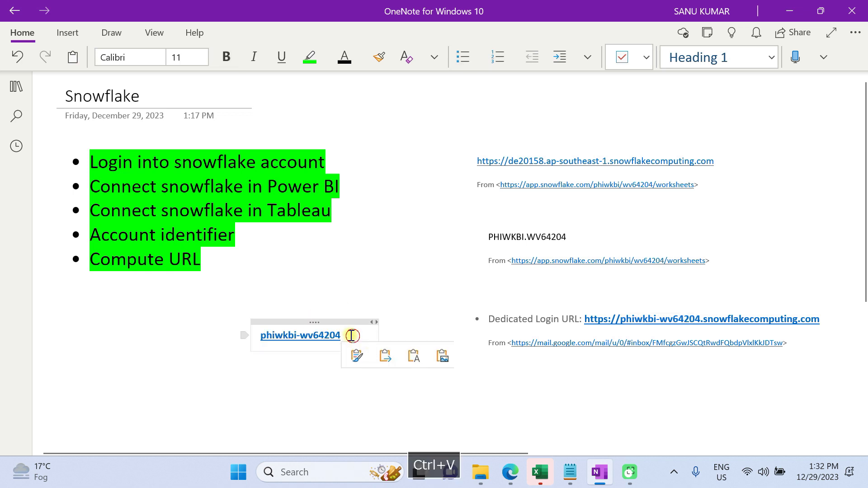
pyautogui.moveTo(256, 339); pyautogui.dragTo(256, 339)
pyautogui.hotkey('ctrl', 'c')
pyautogui.hotkey('alt', 'Tab')
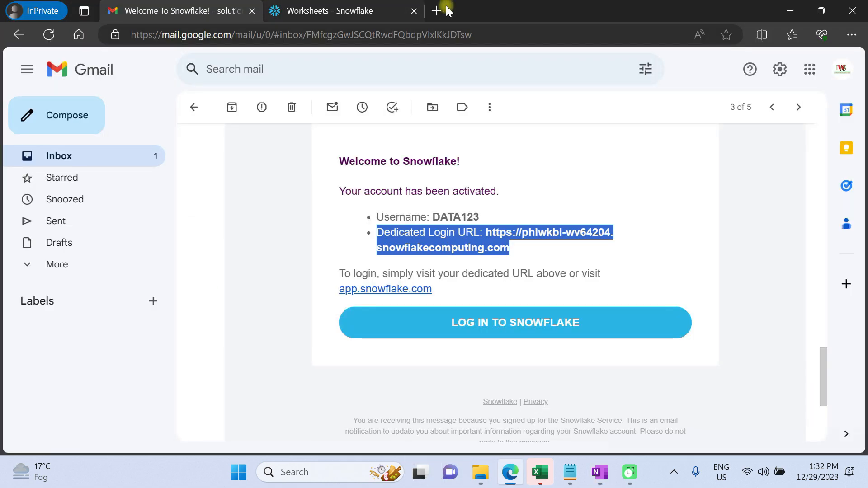
pyautogui.click(429, 10)
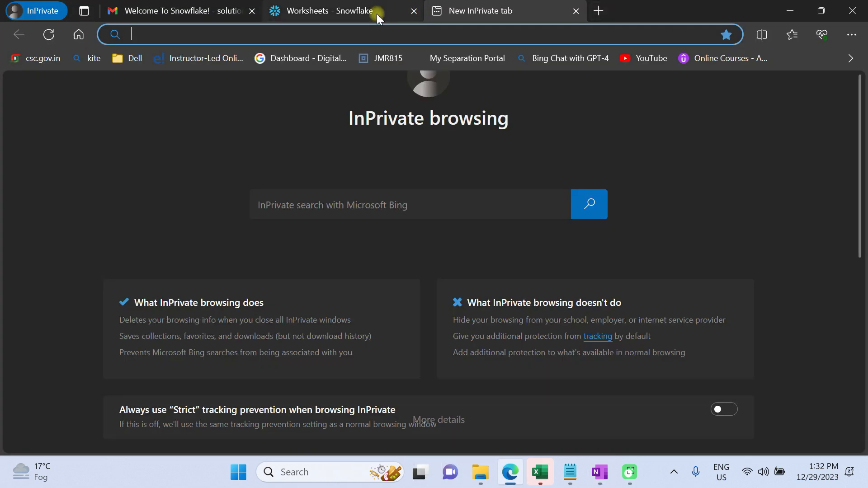
pyautogui.click(389, 14)
pyautogui.scroll(3, 91, 101)
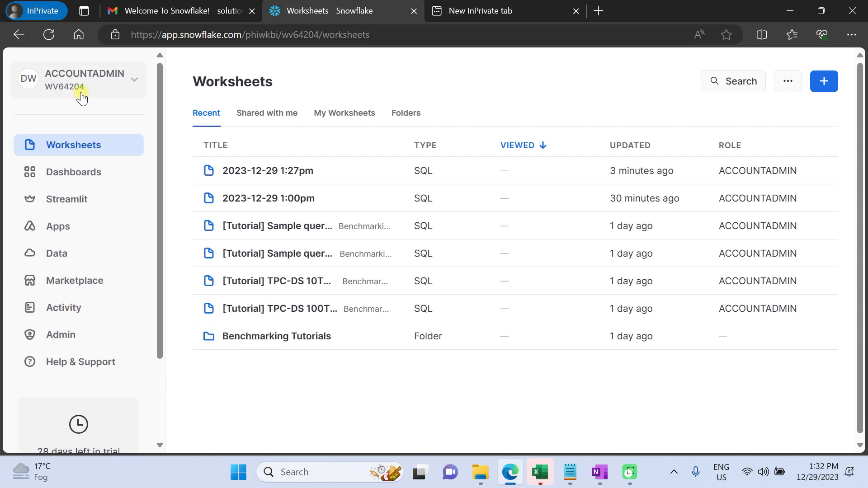
pyautogui.click(82, 99)
pyautogui.click(61, 297)
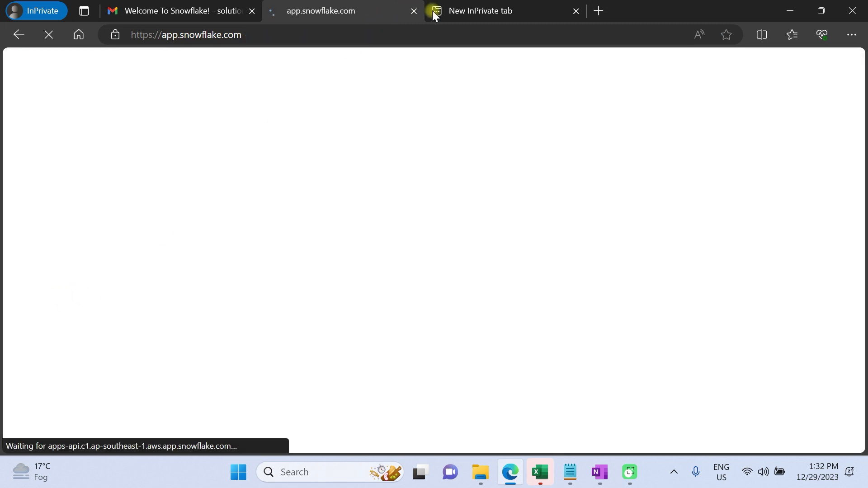
pyautogui.click(466, 5)
pyautogui.click(329, 10)
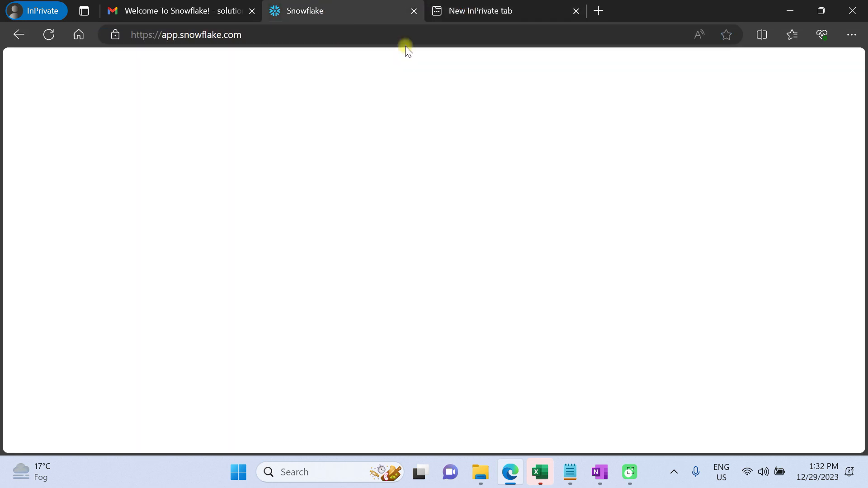
pyautogui.click(255, 37)
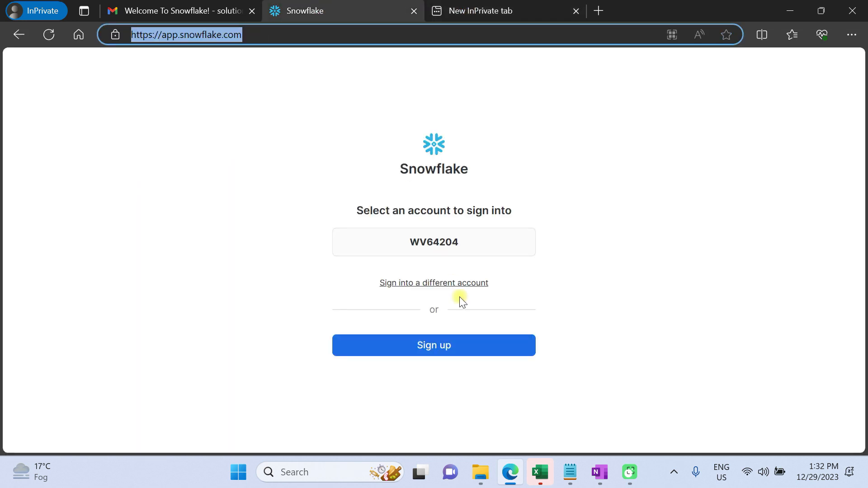
pyautogui.click(430, 283)
pyautogui.click(384, 276)
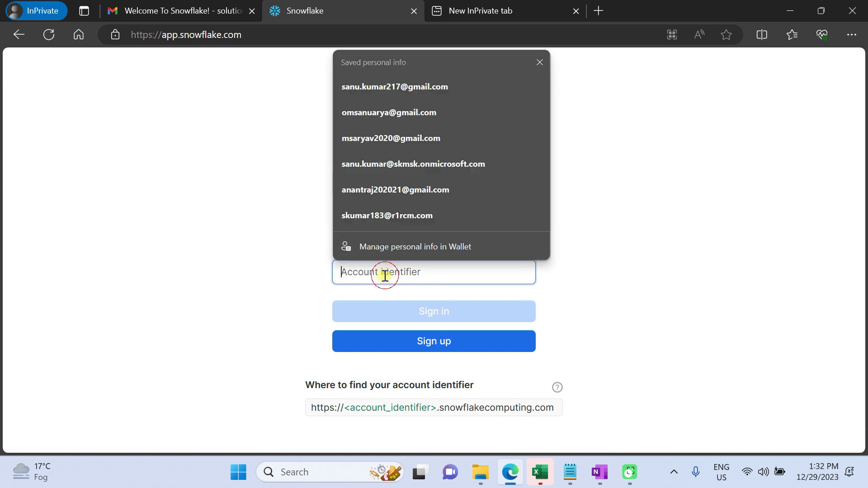
pyautogui.hotkey('ctrl', 'v')
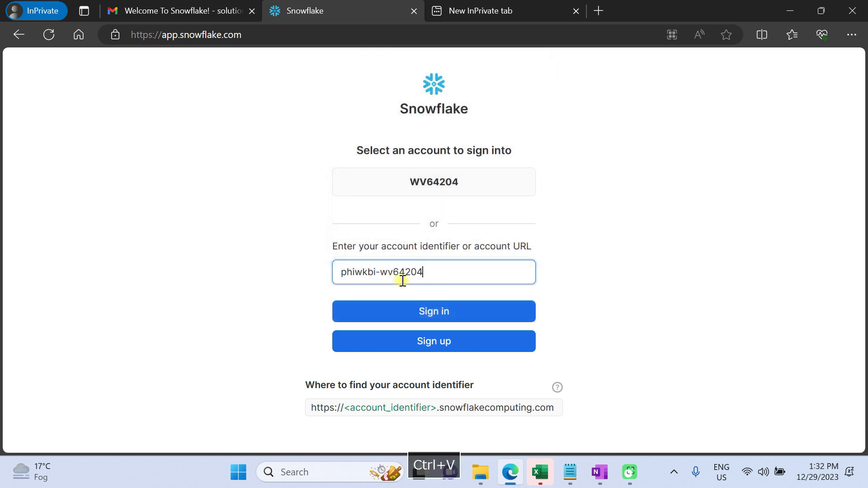
pyautogui.click(433, 312)
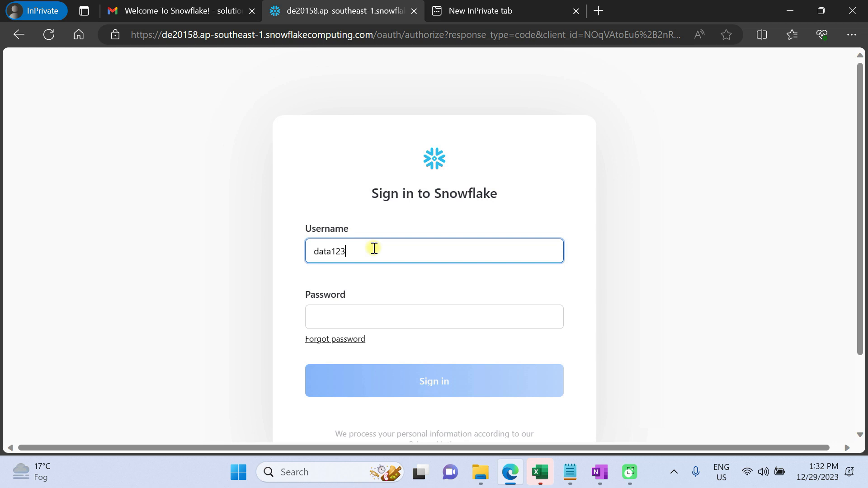
# Enter the account password for user data123 and sign in
pyautogui.press('Tab')
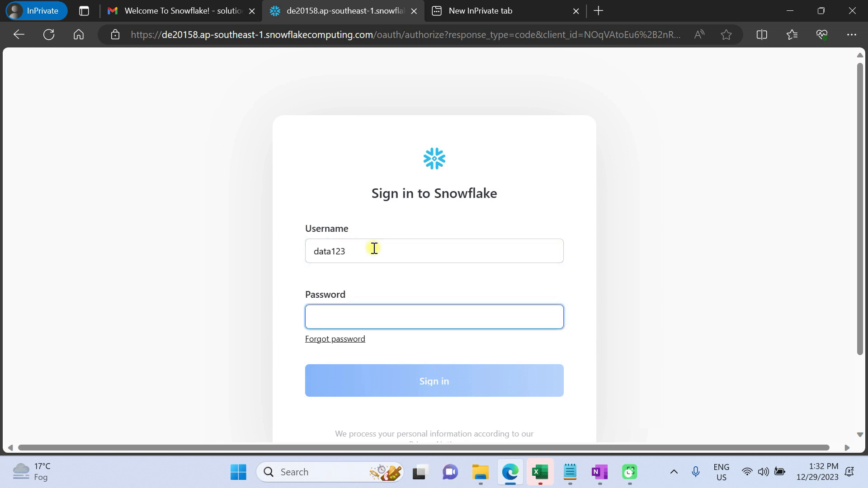
pyautogui.write('•')
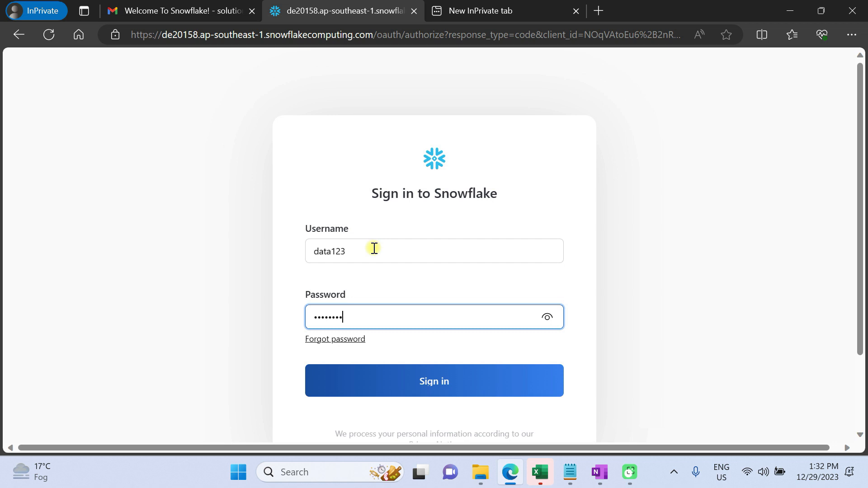
pyautogui.click(444, 379)
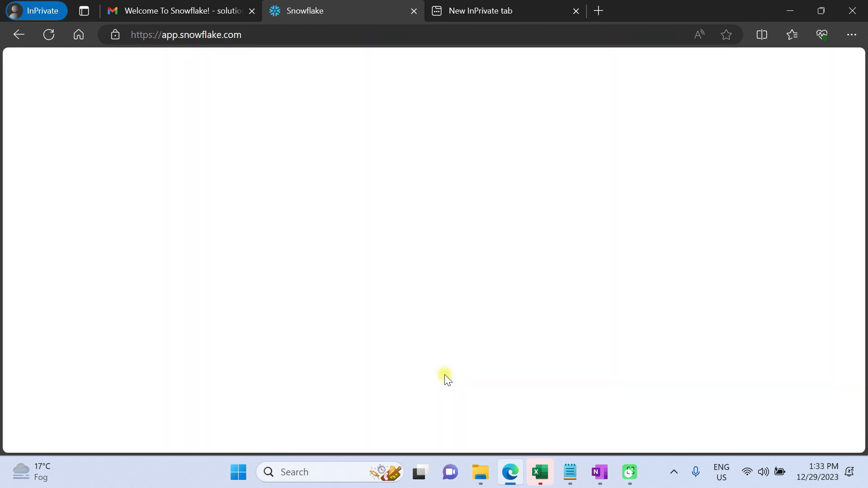
# Copy de20158.ap-southeast-1.snowflakecomputing.com from the account URL on the OneNote page
pyautogui.hotkey('alt', 'Tab')
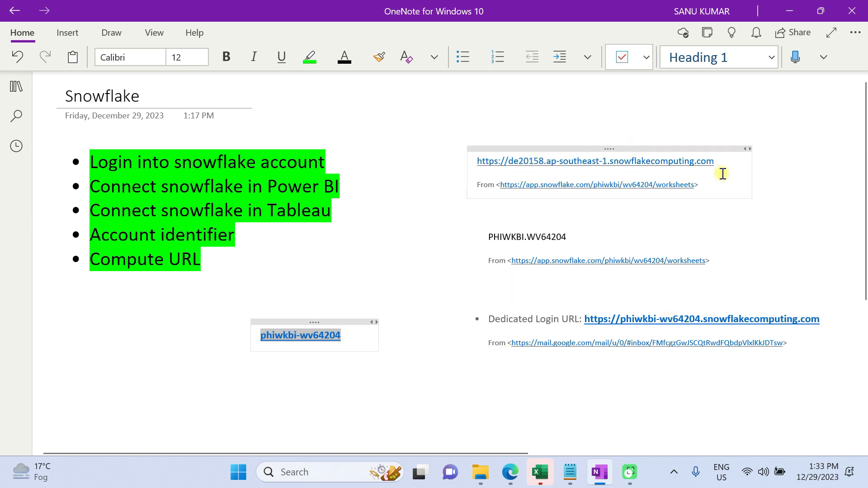
pyautogui.moveTo(721, 164); pyautogui.dragTo(509, 167)
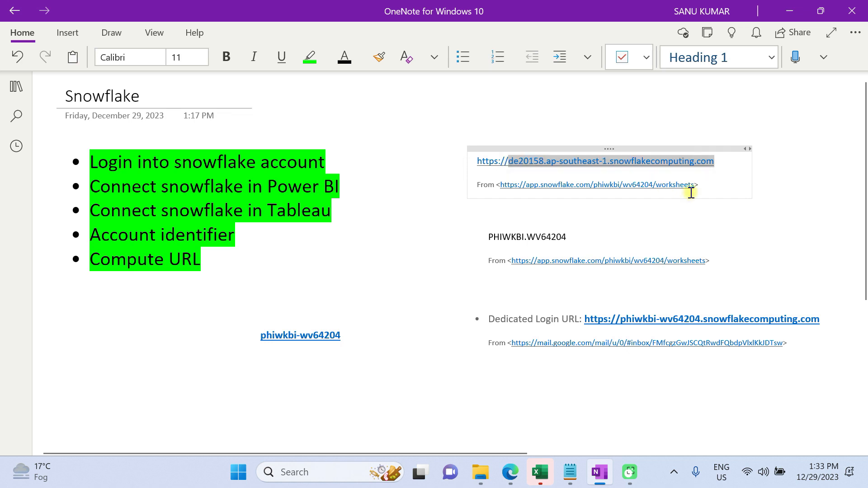
pyautogui.hotkey('ctrl', 'c')
# Launch Power BI Desktop from the desktop
pyautogui.hotkey('alt', 'Tab')
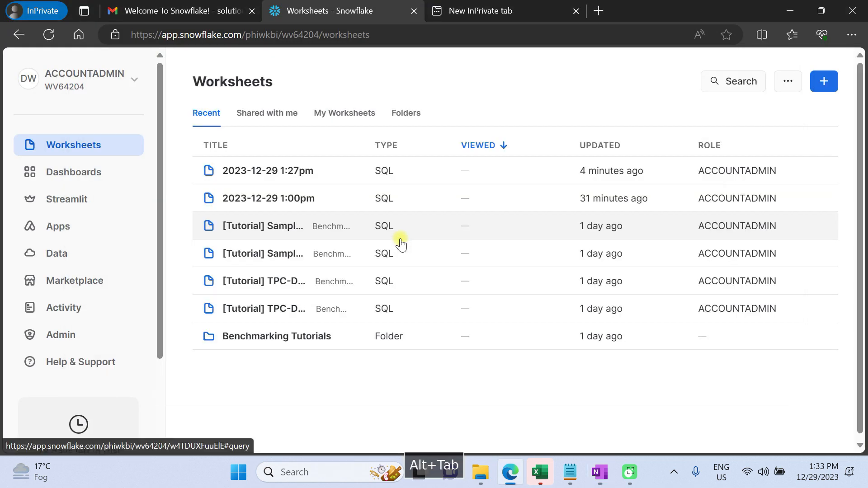
pyautogui.press('super+d')
pyautogui.doubleClick(77, 380)
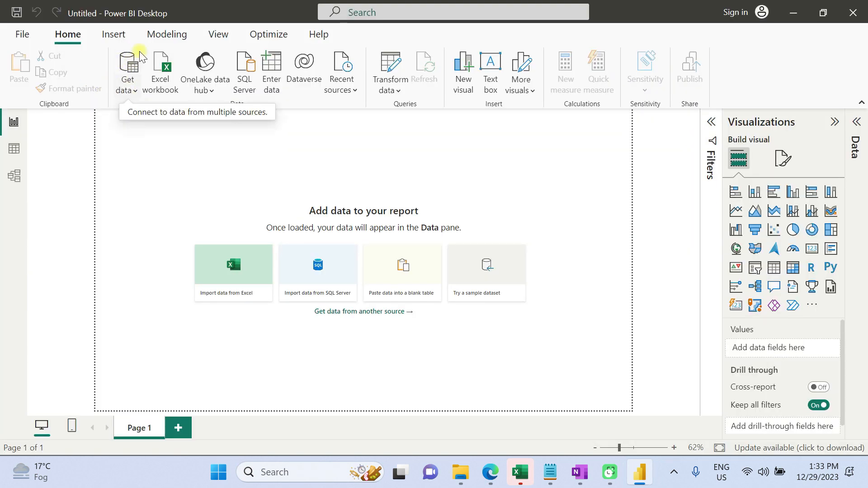
# Open Get Data, search for snowflake, and connect using the Snowflake connector
pyautogui.click(120, 58)
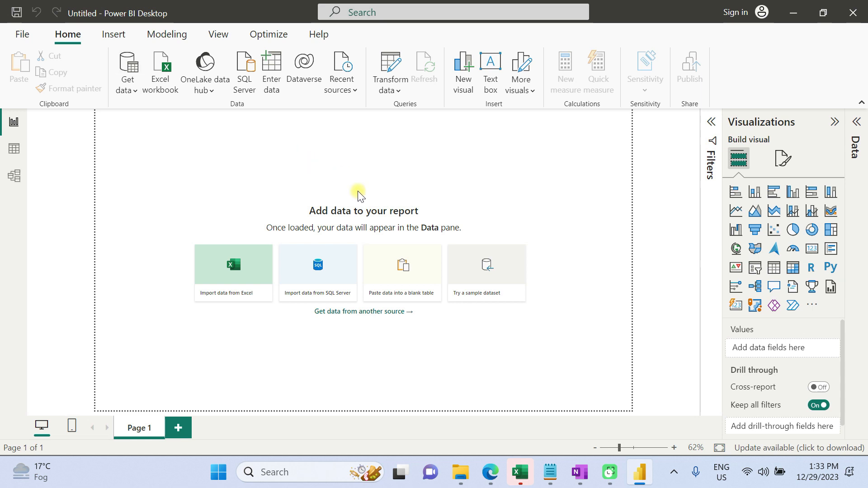
pyautogui.click(261, 58)
pyautogui.write('snowf')
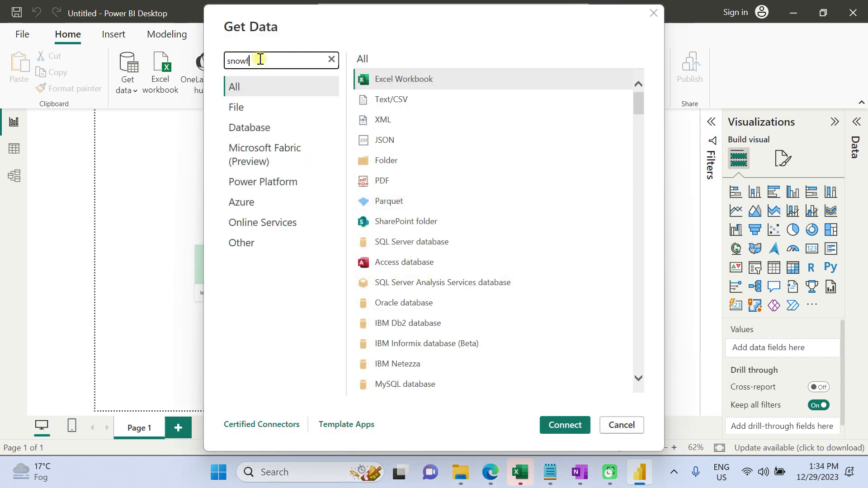
pyautogui.write('lake')
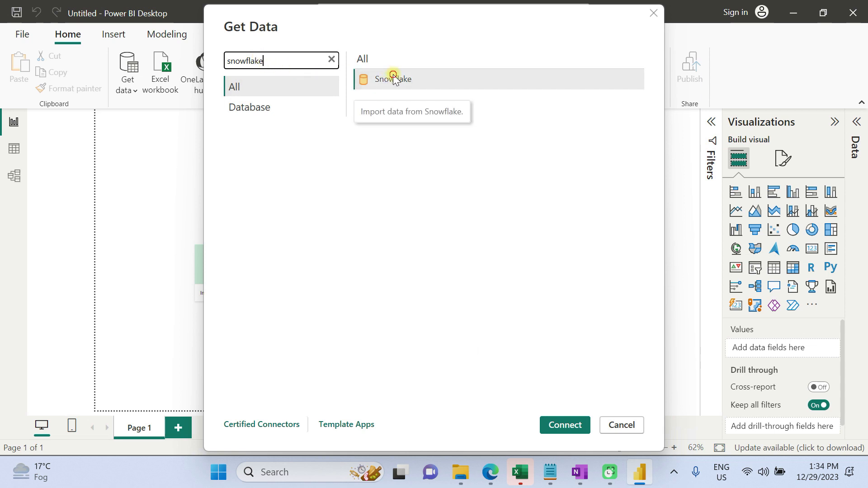
pyautogui.click(560, 424)
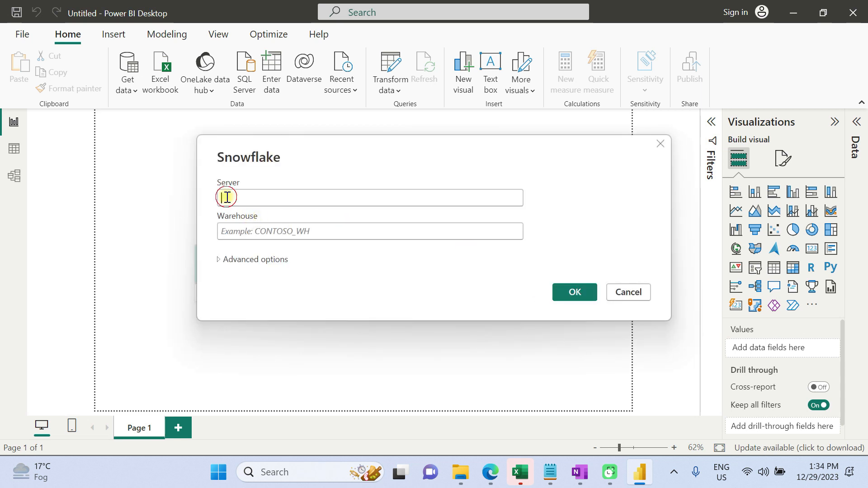
# Paste de20158.ap-southeast-1.snowflakecomputing.com as the Snowflake server
pyautogui.click(226, 198)
pyautogui.hotkey('ctrl', 'v')
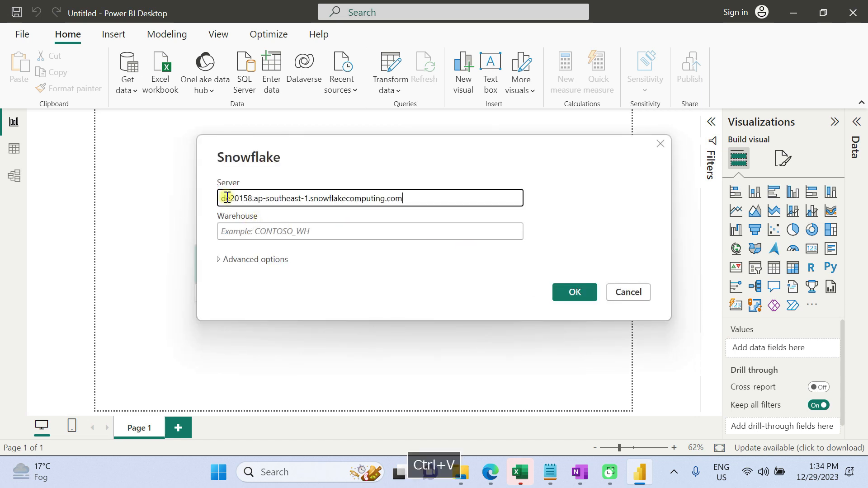
# Open the warehouses list in the Snowflake web console and copy the COMPUTE_WH warehouse name
pyautogui.hotkey('alt', 'Tab')
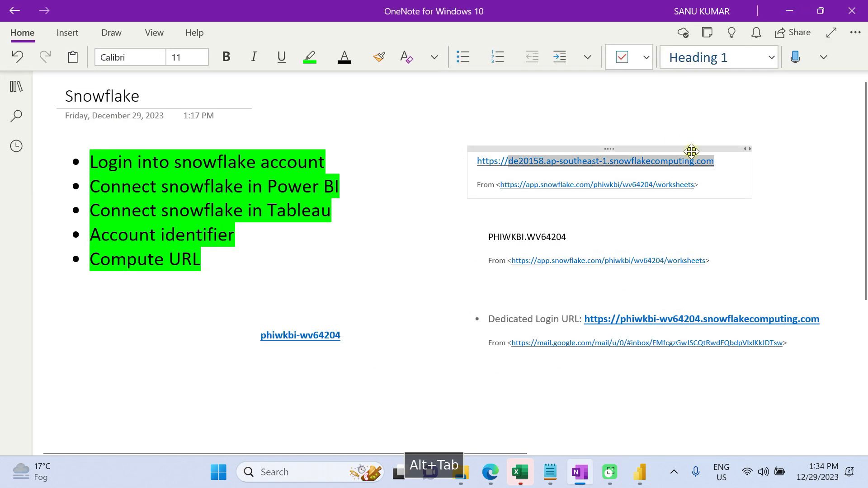
pyautogui.moveTo(725, 161); pyautogui.dragTo(508, 164)
pyautogui.hotkey('alt', 'Tab')
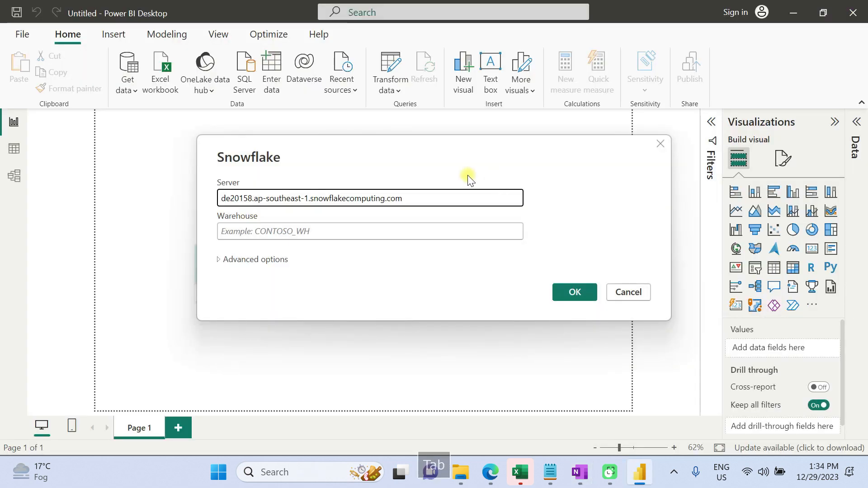
pyautogui.hotkey('alt', 'Tab')
pyautogui.click(425, 197)
pyautogui.hotkey('alt', 'Tab')
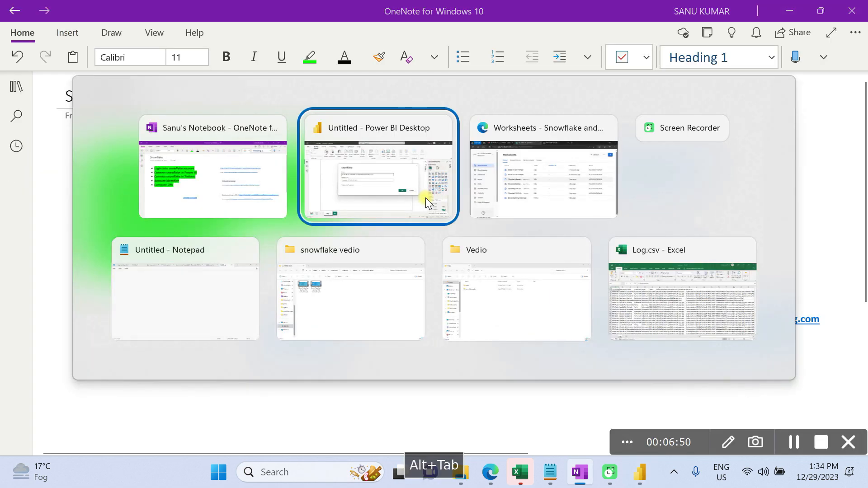
pyautogui.click(262, 233)
pyautogui.hotkey('alt', 'Tab')
pyautogui.click(80, 257)
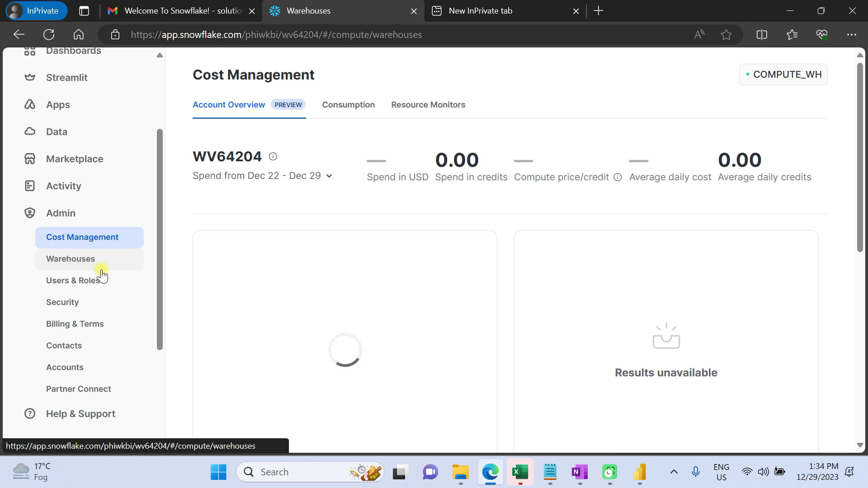
pyautogui.click(273, 174)
pyautogui.moveTo(329, 73); pyautogui.dragTo(219, 75)
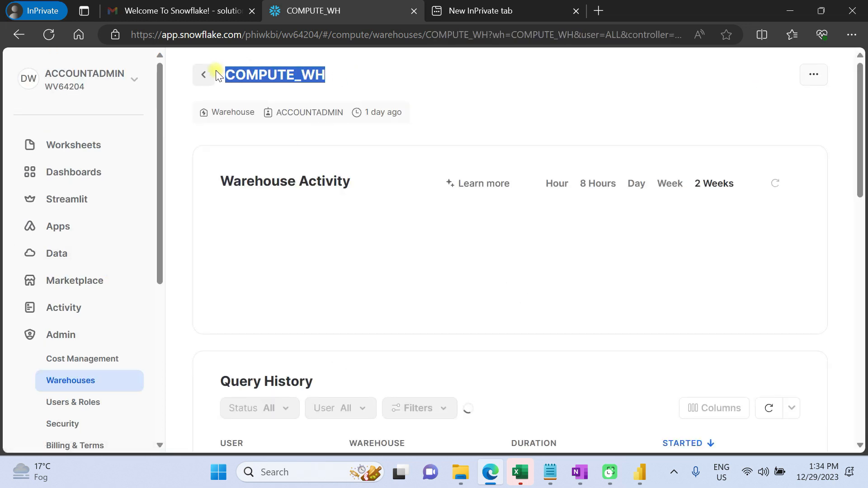
pyautogui.hotkey('ctrl', 'c')
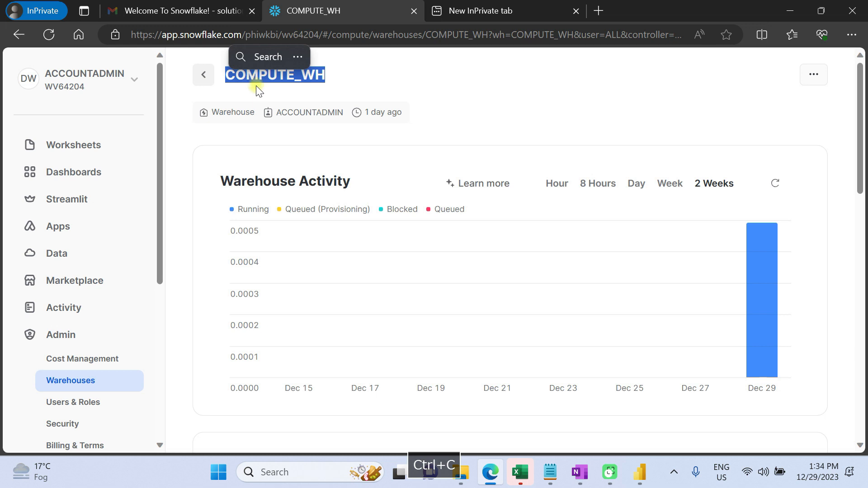
# Paste COMPUTE_WH as the warehouse in the Snowflake connection dialog in Power BI
pyautogui.hotkey('alt', 'Tab')
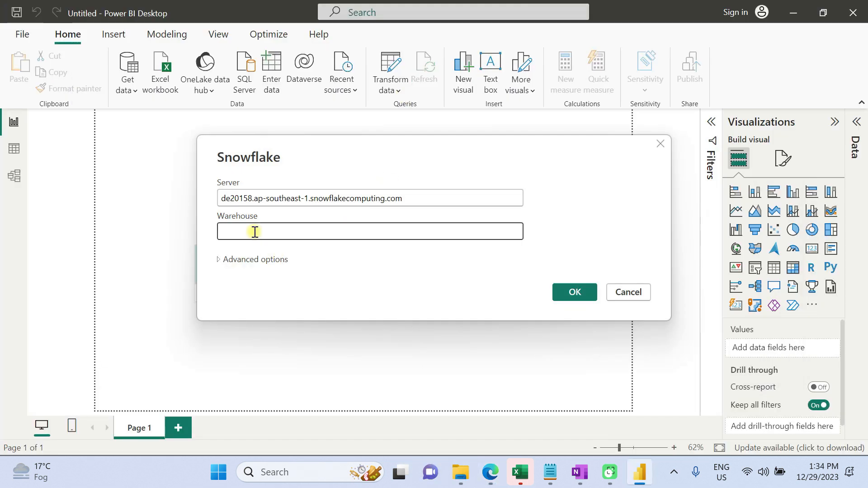
pyautogui.click(255, 232)
pyautogui.hotkey('ctrl', 'v')
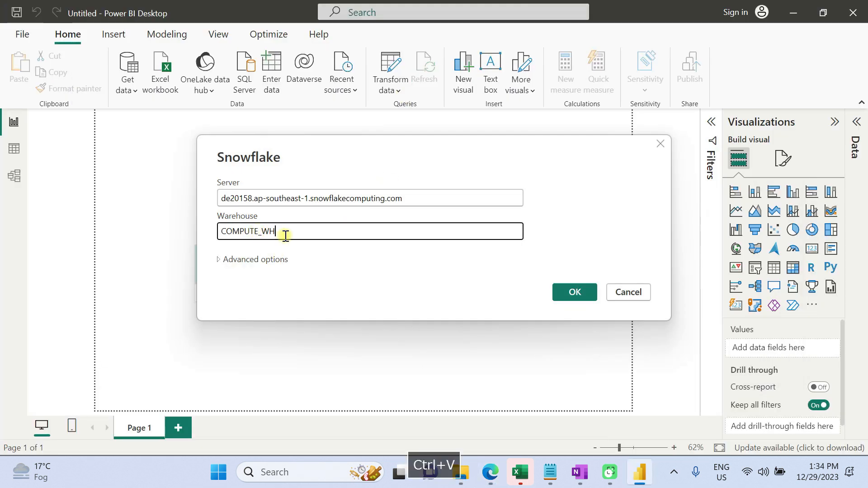
# Expand the advanced options, review the optional fields, and confirm the Snowflake connection
pyautogui.click(258, 257)
pyautogui.scroll(-3, 278, 222)
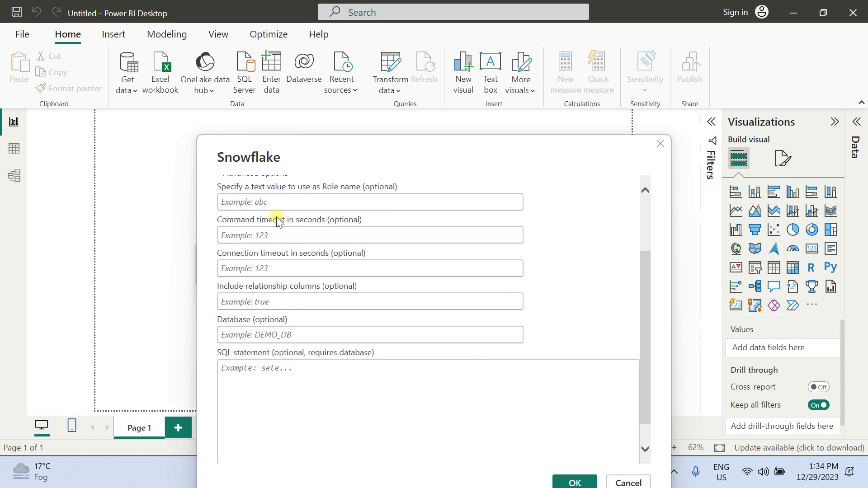
pyautogui.scroll(1, 277, 220)
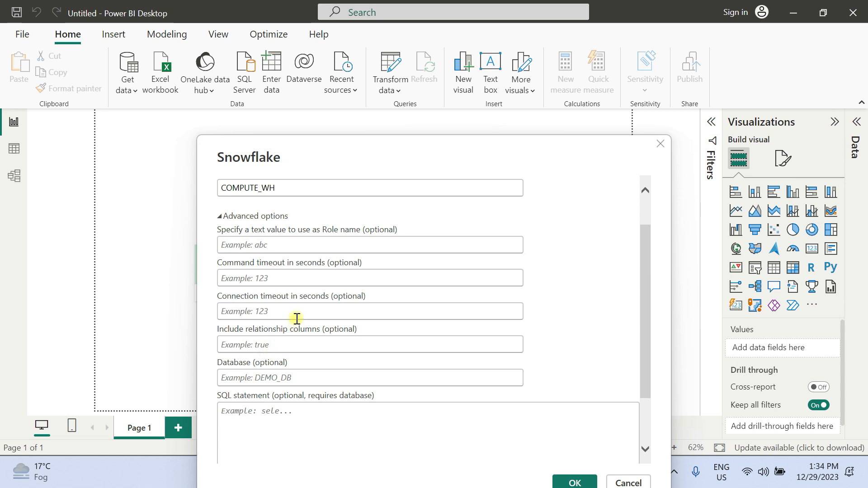
pyautogui.scroll(-2, 295, 325)
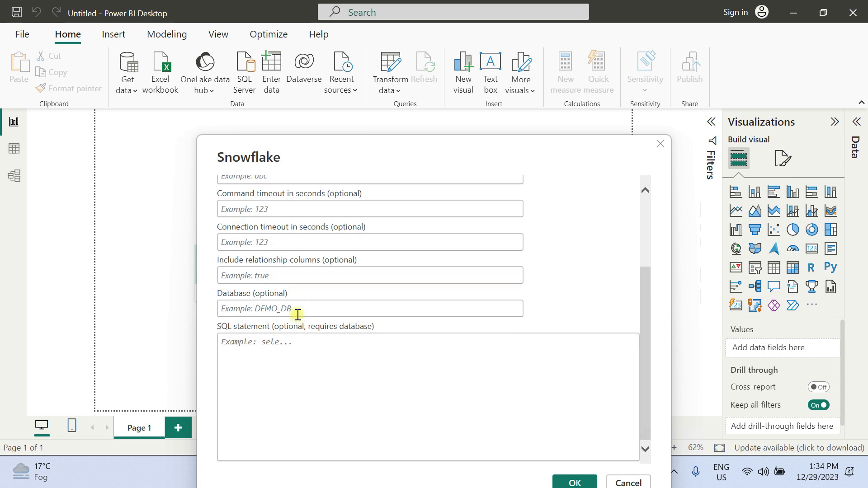
pyautogui.click(253, 339)
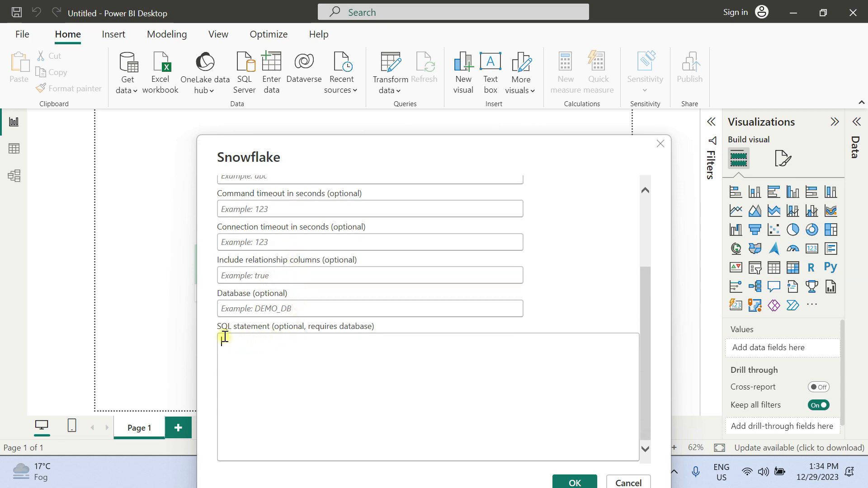
pyautogui.click(581, 482)
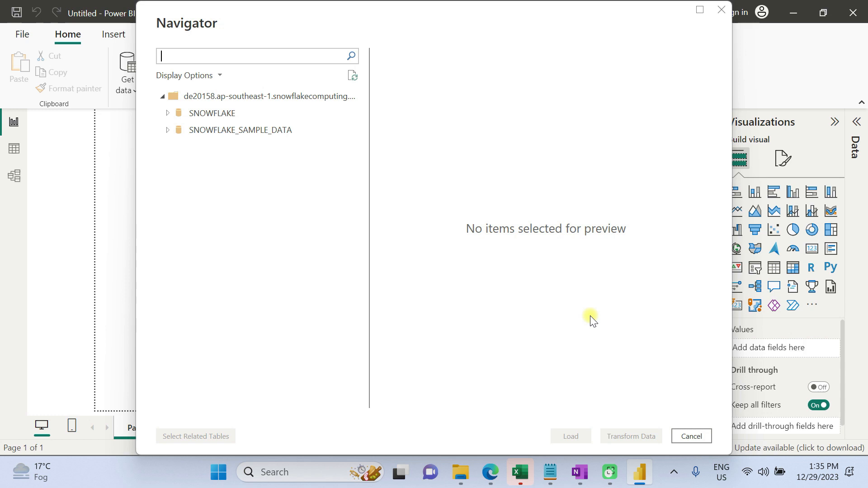
# Compare the databases in the navigator with the databases listed in the Snowflake console
pyautogui.click(168, 132)
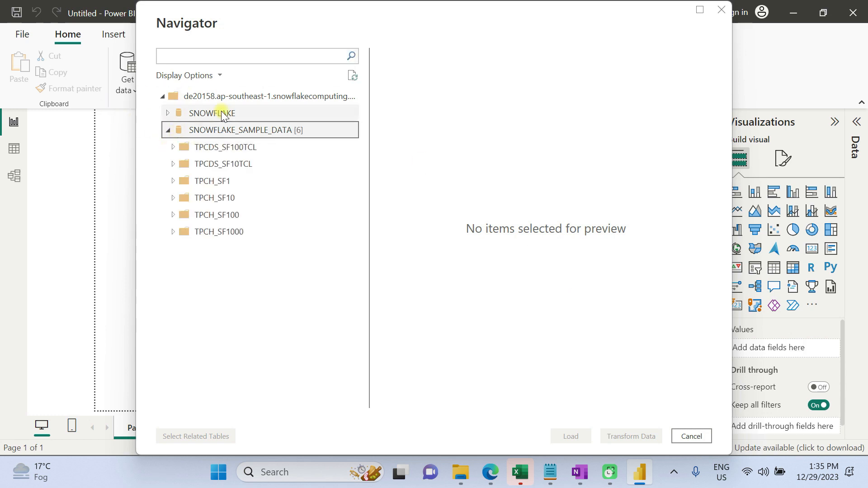
pyautogui.click(168, 131)
pyautogui.hotkey('alt', 'Tab')
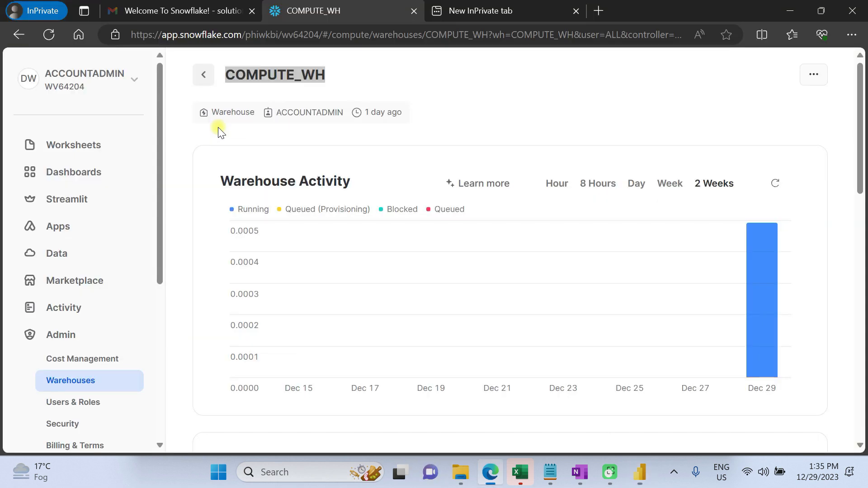
pyautogui.click(63, 253)
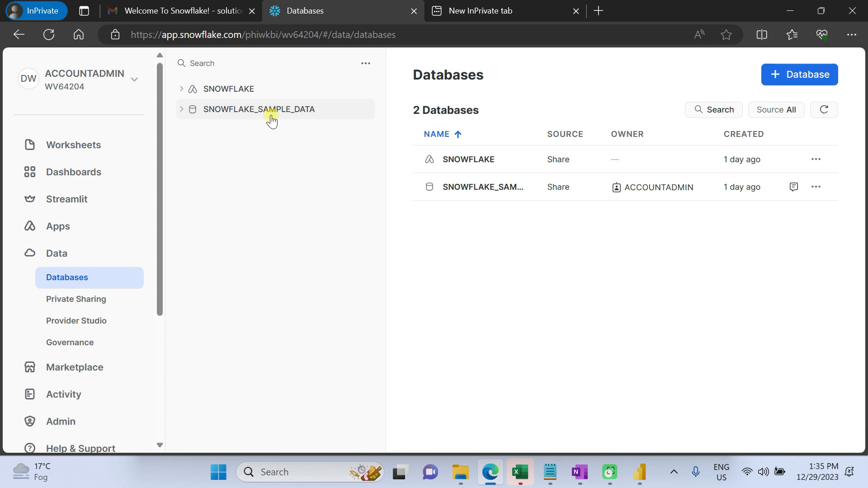
pyautogui.hotkey('alt', 'Tab')
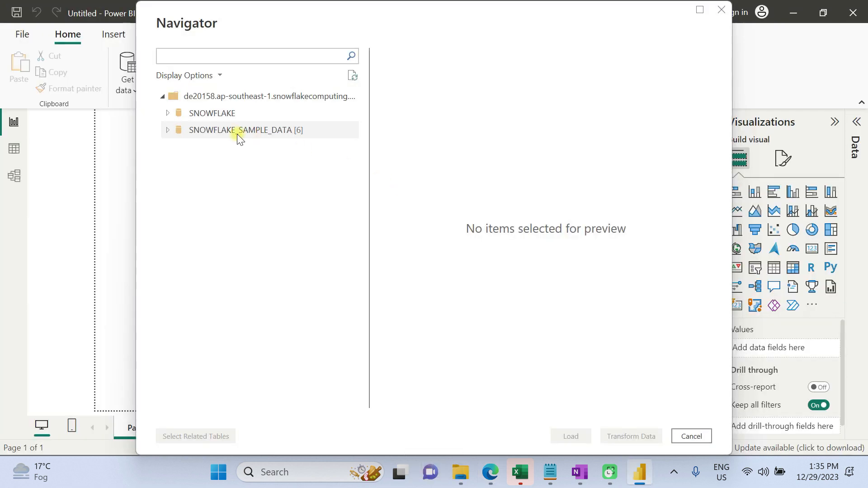
pyautogui.click(238, 131)
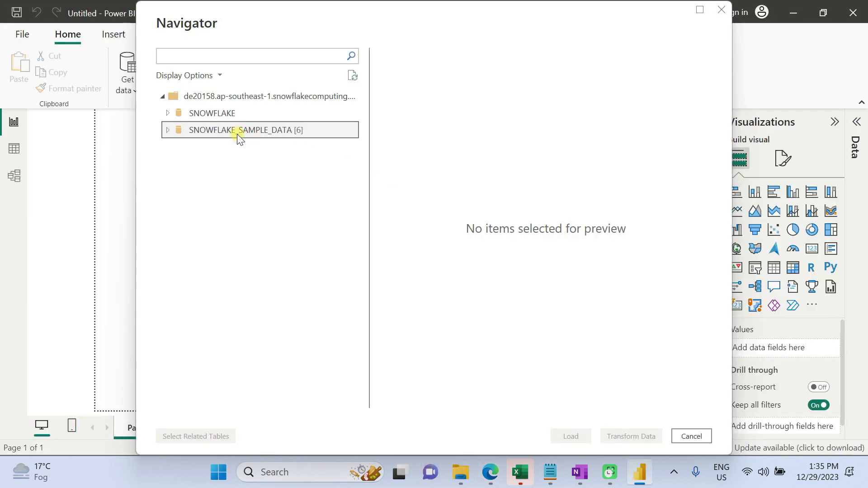
# Load the ORDERS table from SNOWFLAKE_SAMPLE_DATA > TPCH_SF1 using the DirectQuery connection mode
pyautogui.click(168, 130)
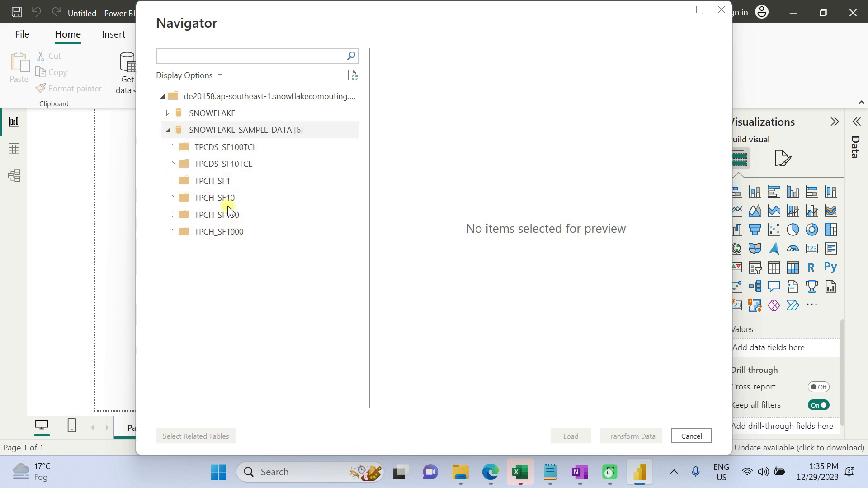
pyautogui.click(172, 183)
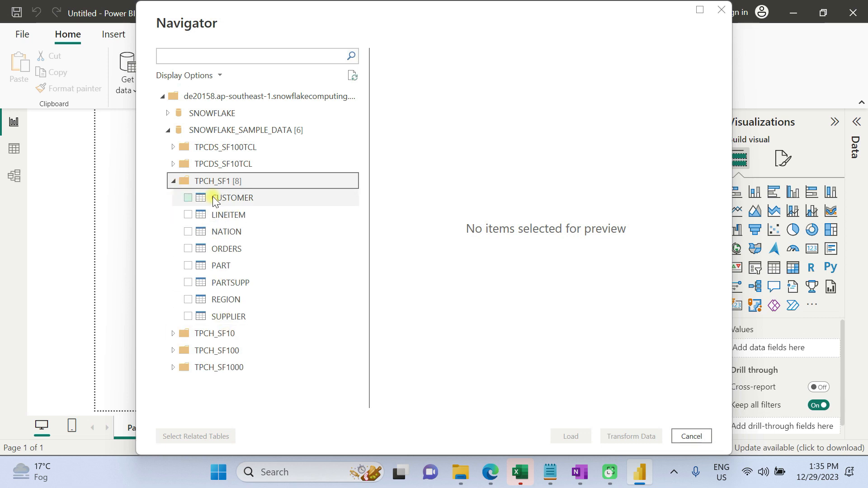
pyautogui.click(188, 248)
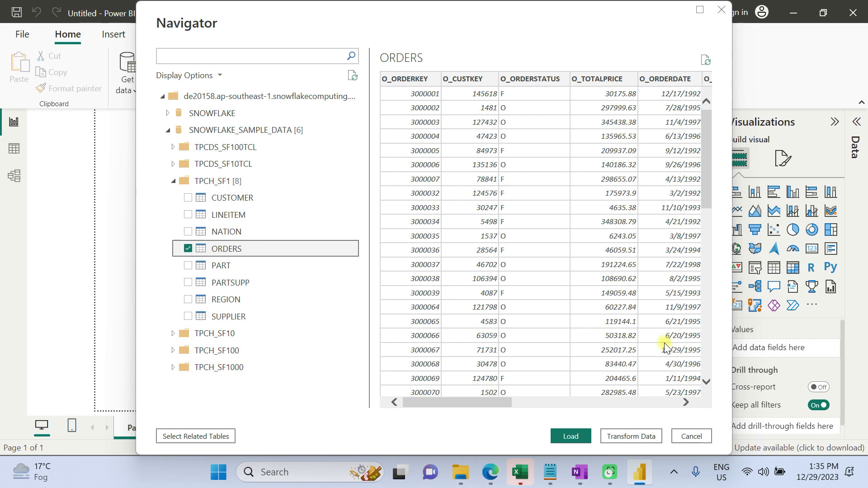
pyautogui.click(572, 435)
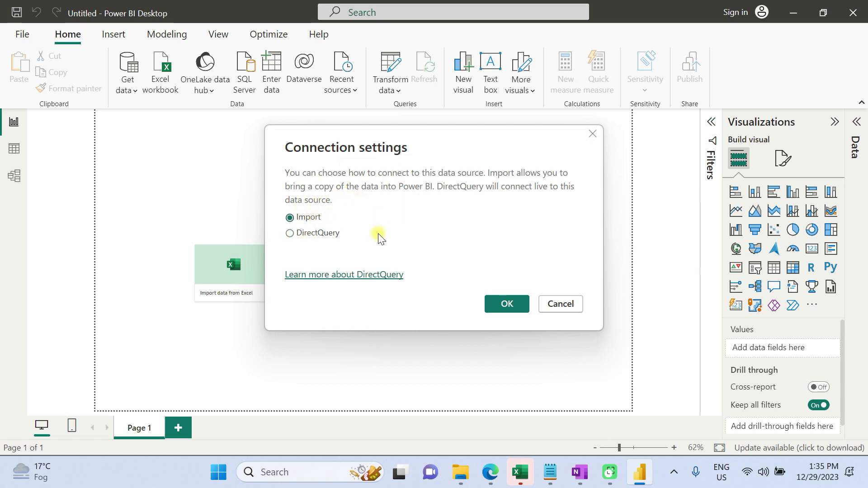
pyautogui.click(290, 233)
pyautogui.click(504, 305)
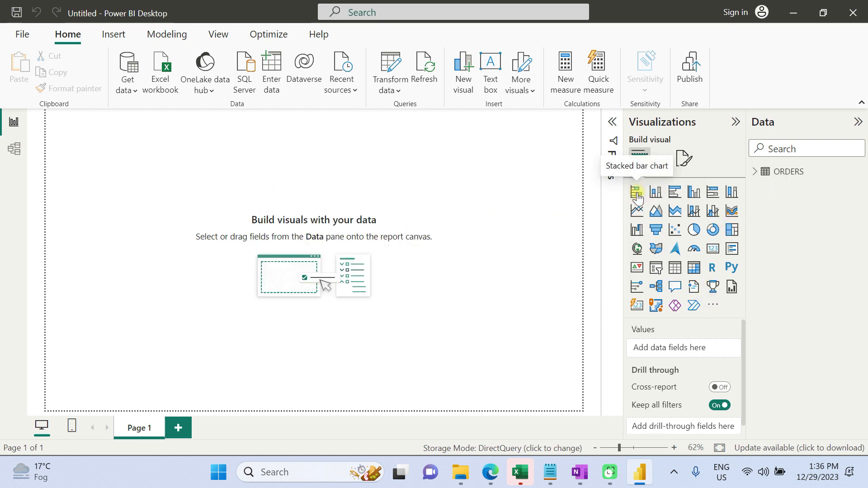
# Add a card visual showing the sum of O_TOTALPRICE from ORDERS and widen it on the canvas
pyautogui.click(636, 193)
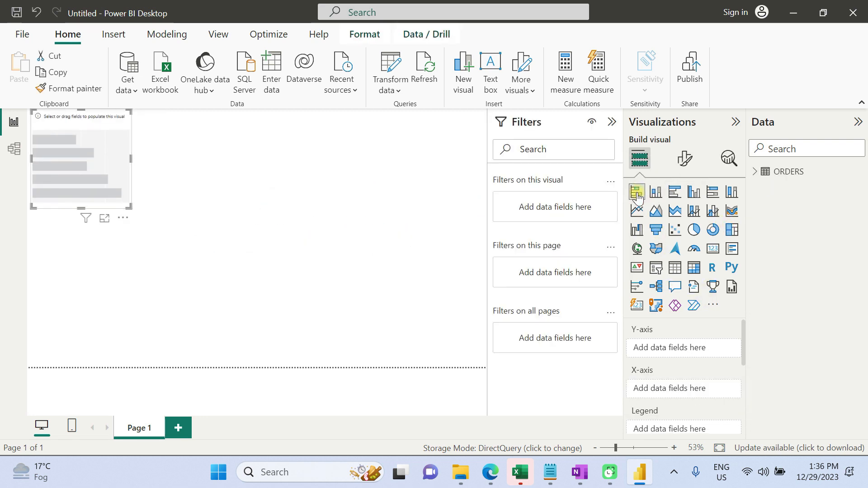
pyautogui.click(759, 173)
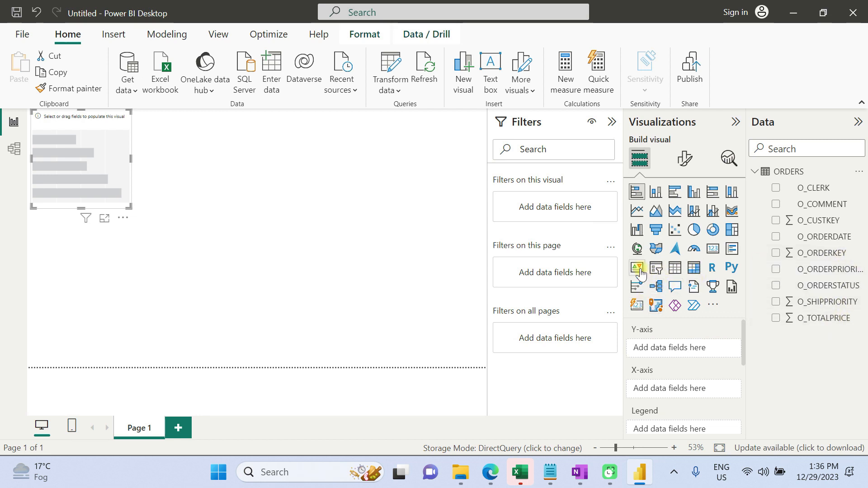
pyautogui.click(713, 249)
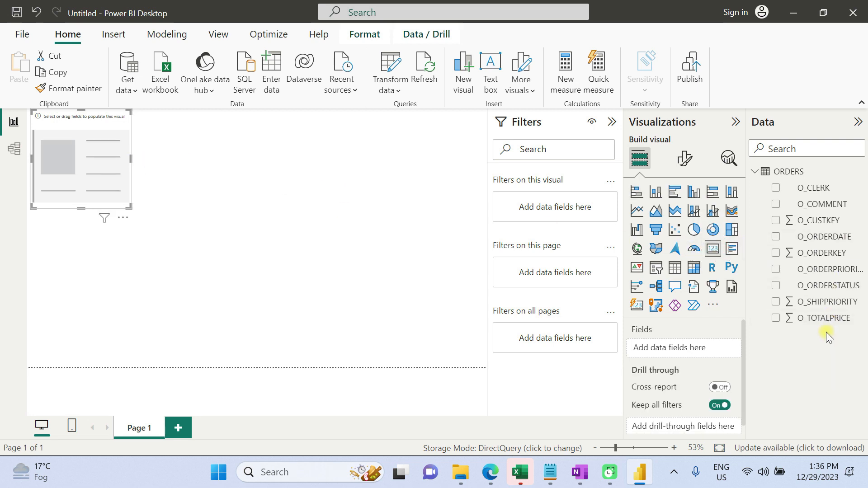
pyautogui.click(775, 318)
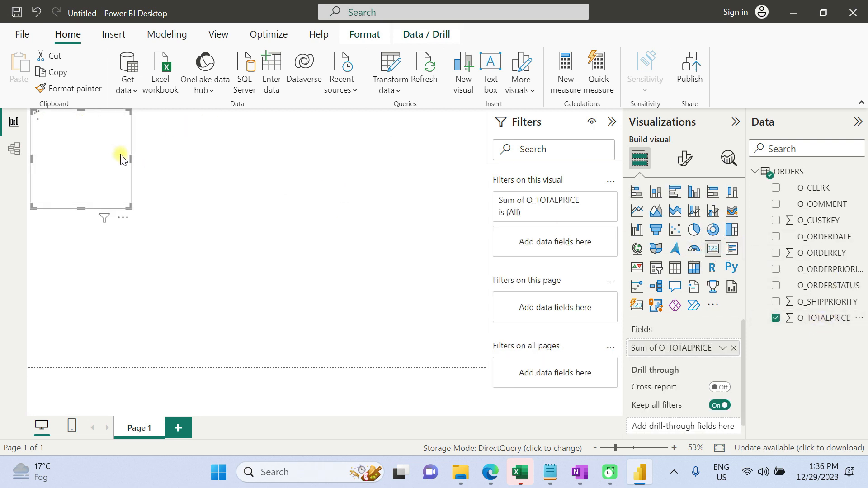
pyautogui.moveTo(131, 158); pyautogui.dragTo(265, 178)
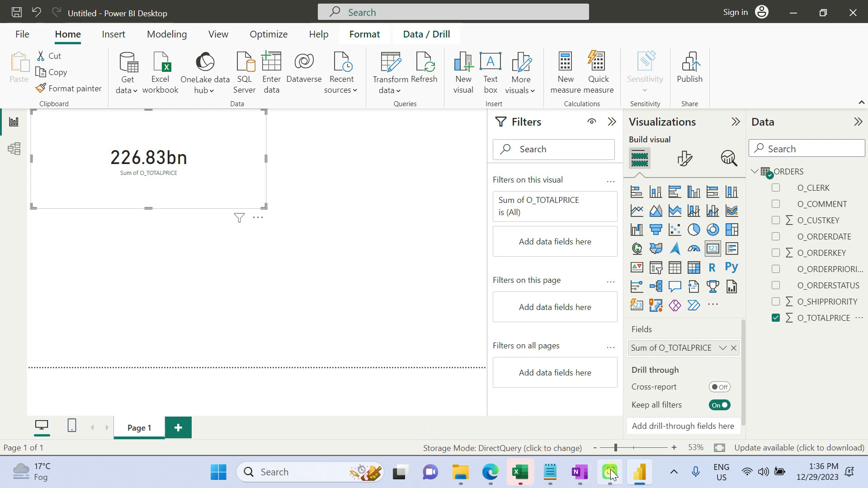
# Launch Tableau 2023.2 from the desktop
pyautogui.click(579, 472)
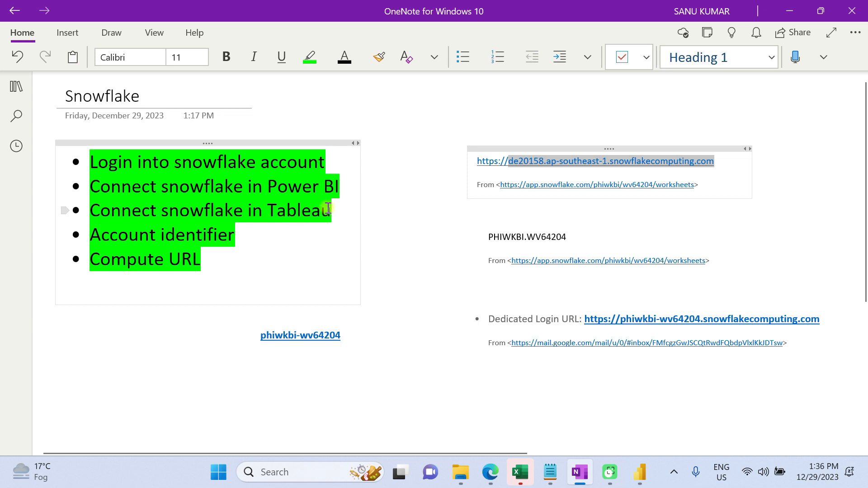
pyautogui.moveTo(336, 211); pyautogui.dragTo(96, 209)
pyautogui.press('super+d')
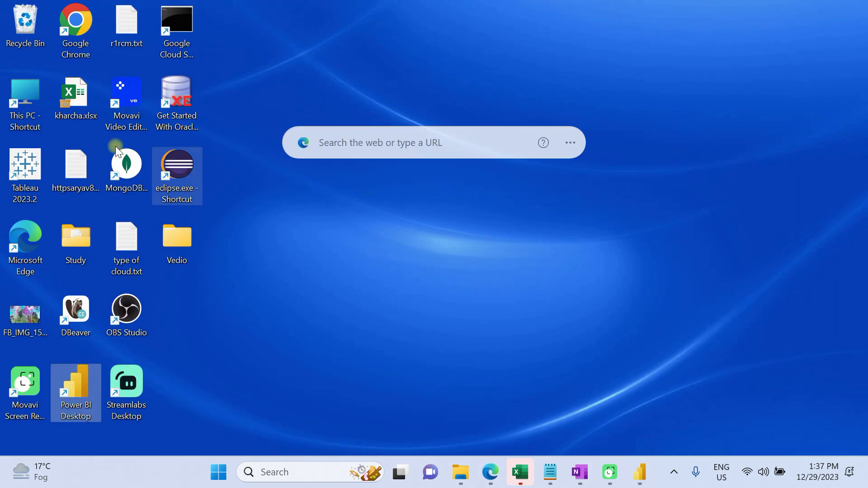
pyautogui.doubleClick(27, 167)
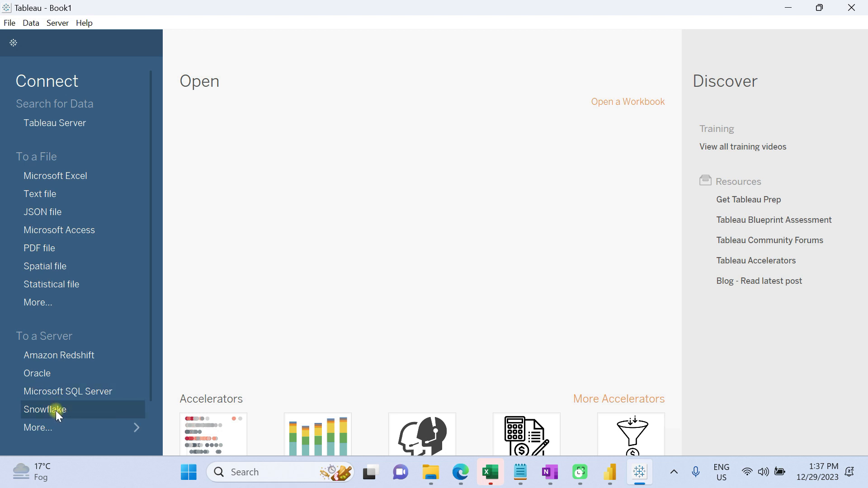
pyautogui.click(71, 432)
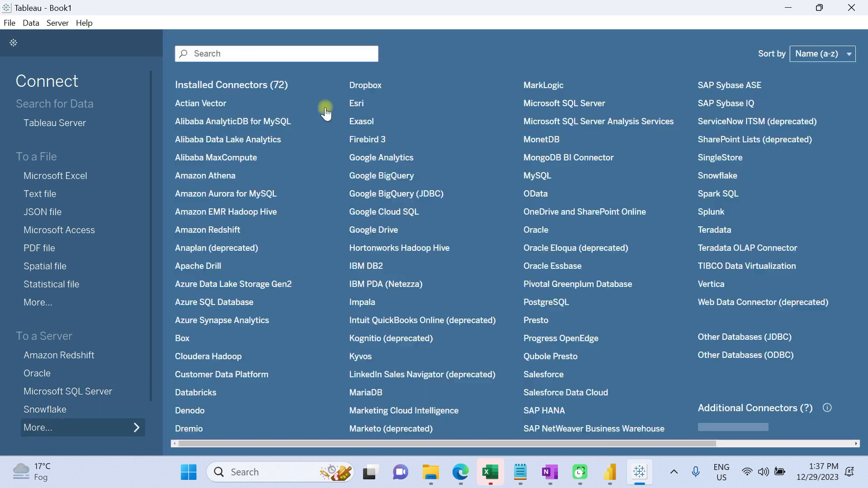
pyautogui.click(232, 55)
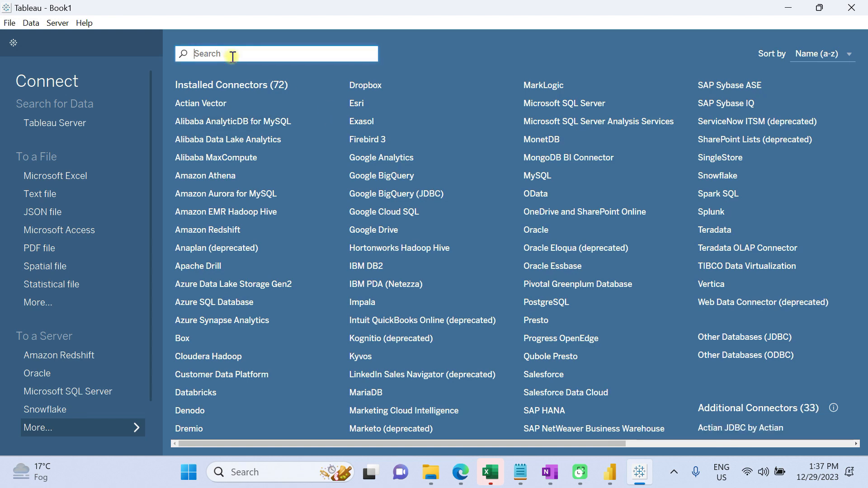
pyautogui.write('snow')
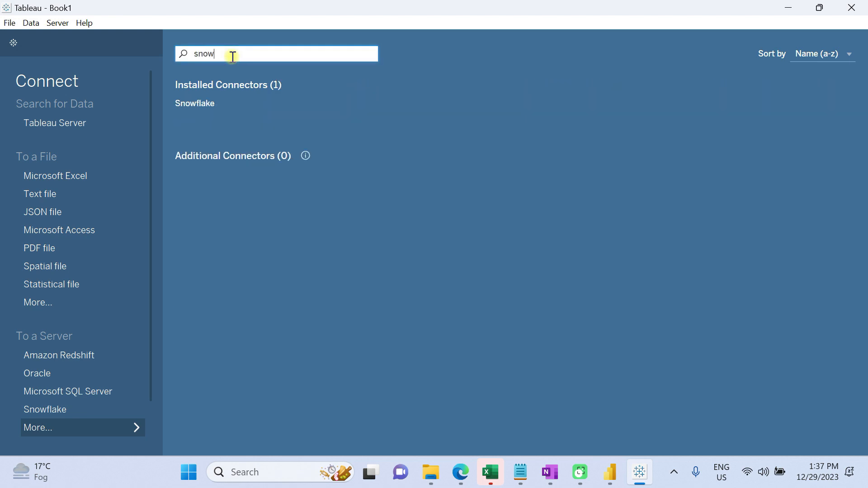
pyautogui.click(208, 106)
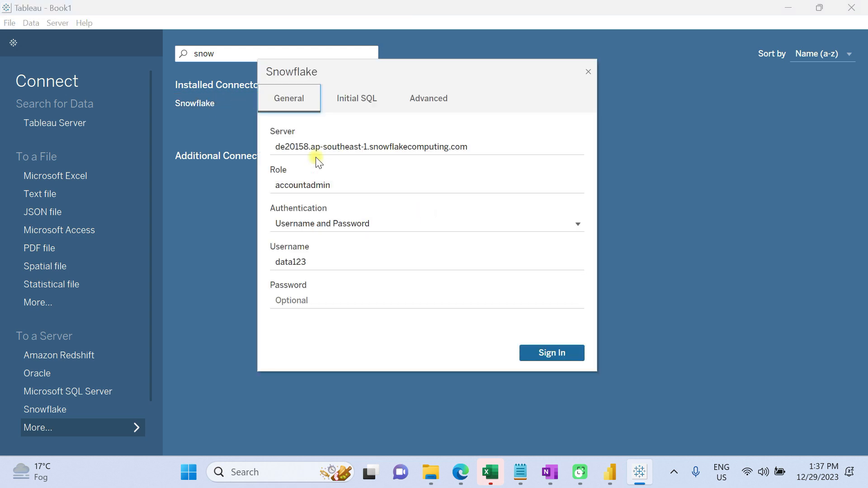
# Replace the Server field with the compute URL de20158.ap-southeast-1.snowflakecomputing.com copied from the OneNote notes
pyautogui.moveTo(474, 142); pyautogui.dragTo(226, 142)
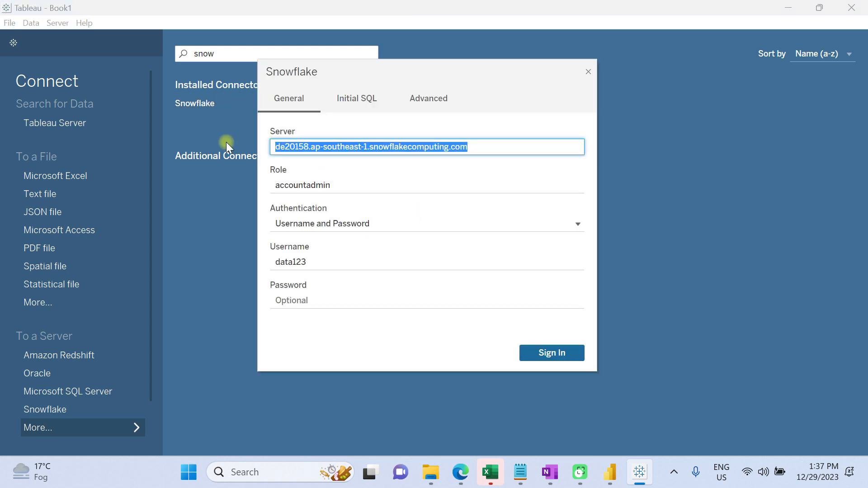
pyautogui.hotkey('alt', 'Tab')
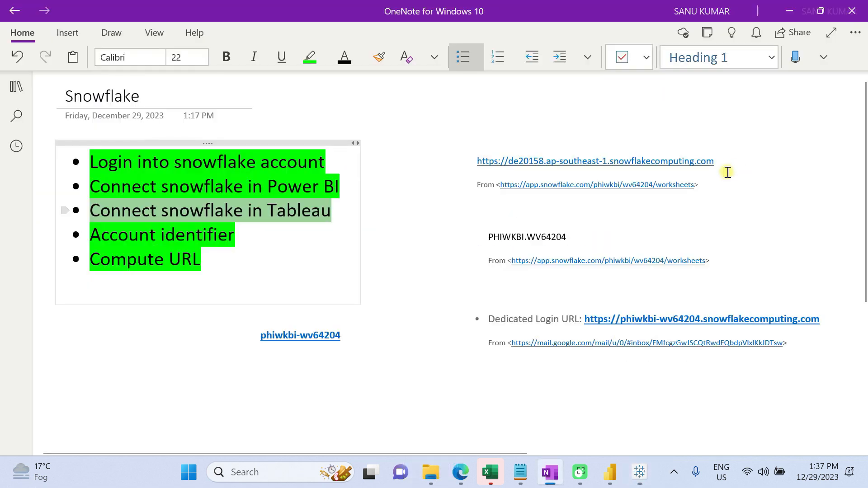
pyautogui.moveTo(725, 163); pyautogui.dragTo(510, 160)
pyautogui.hotkey('ctrl', 'c')
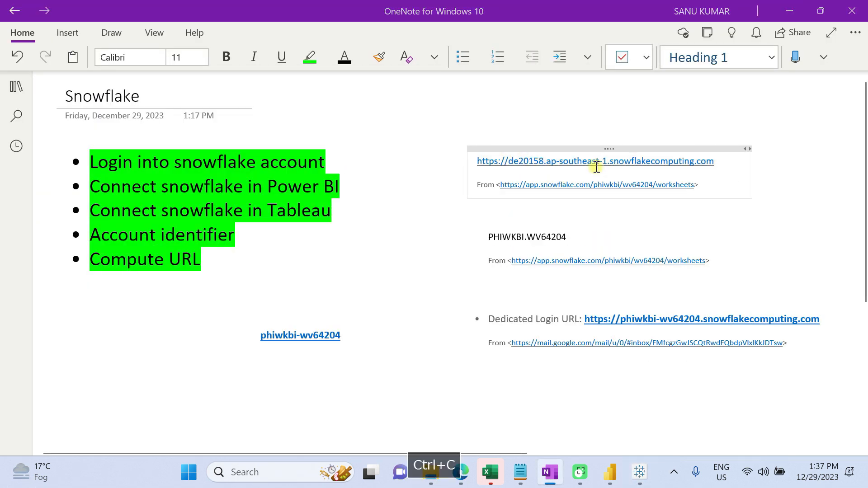
pyautogui.hotkey('alt', 'Tab')
pyautogui.moveTo(475, 148); pyautogui.dragTo(182, 131)
pyautogui.hotkey('ctrl', 'v')
# Keep role accountadmin and Username and Password authentication, enter the account password, and sign in to Snowflake
pyautogui.click(345, 182)
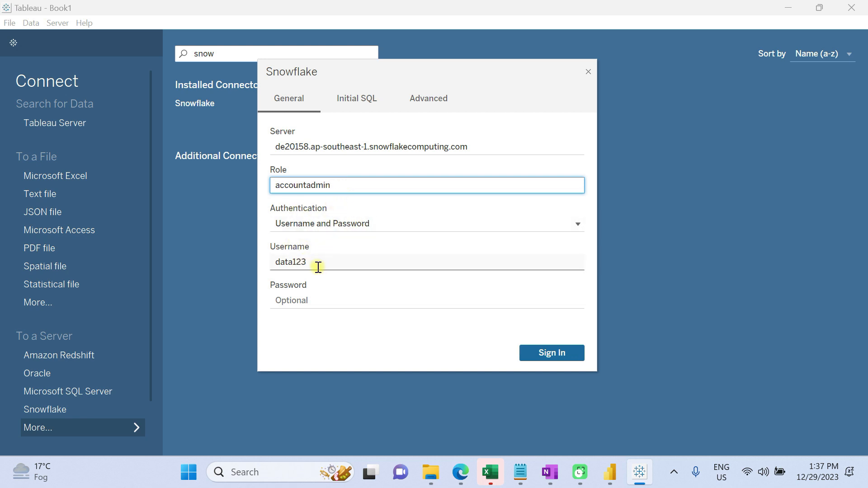
pyautogui.click(360, 224)
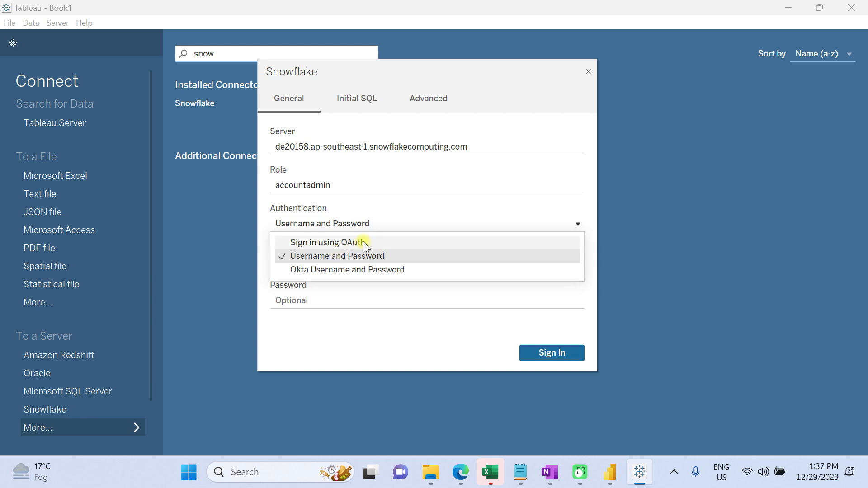
pyautogui.click(540, 213)
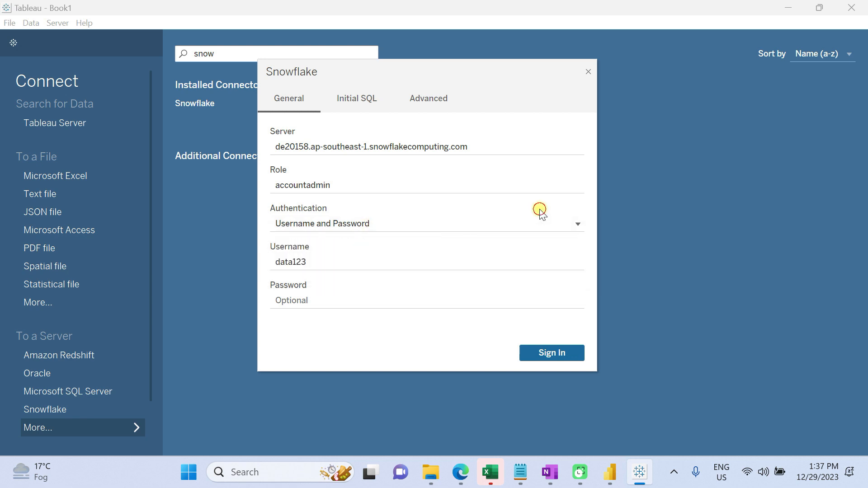
pyautogui.click(316, 265)
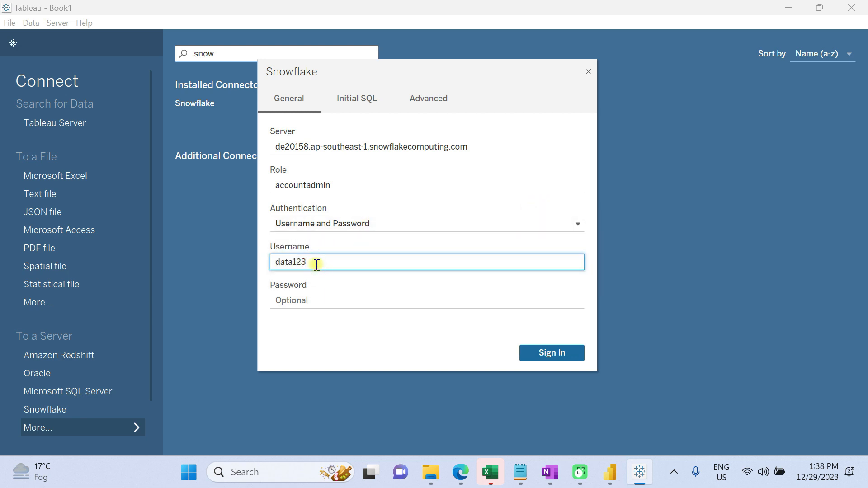
pyautogui.click(310, 299)
pyautogui.write('**')
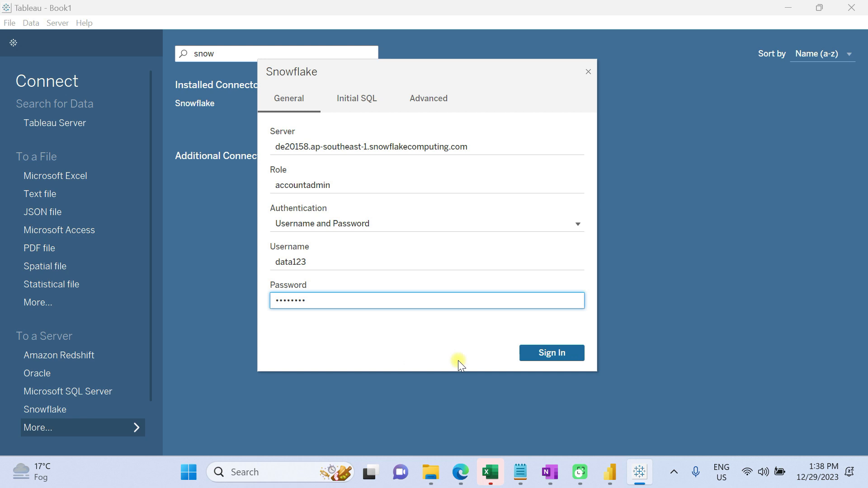
pyautogui.click(550, 352)
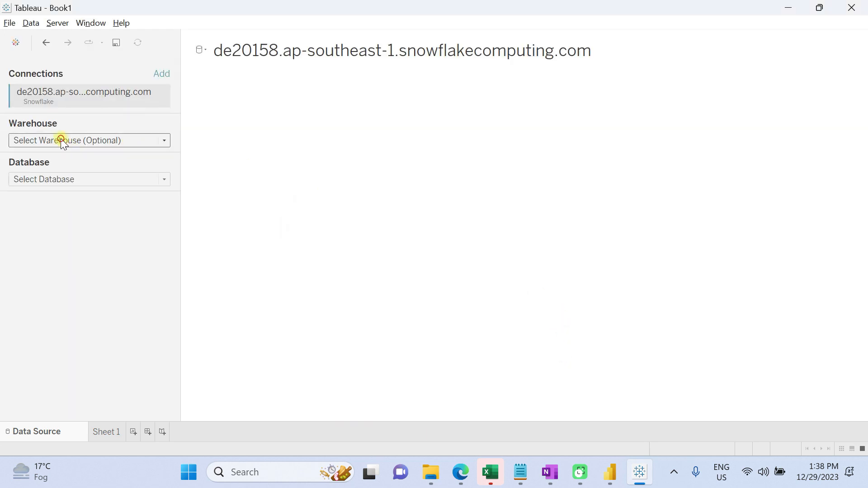
# Select COMPUTE_WH as the warehouse and SNOWFLAKE_SAMPLE_DATA as the database for the connection
pyautogui.click(62, 141)
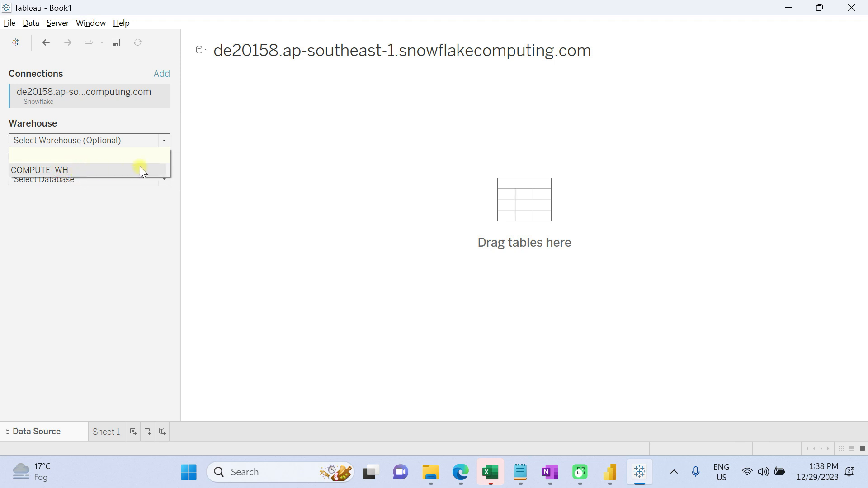
pyautogui.click(138, 169)
pyautogui.click(66, 181)
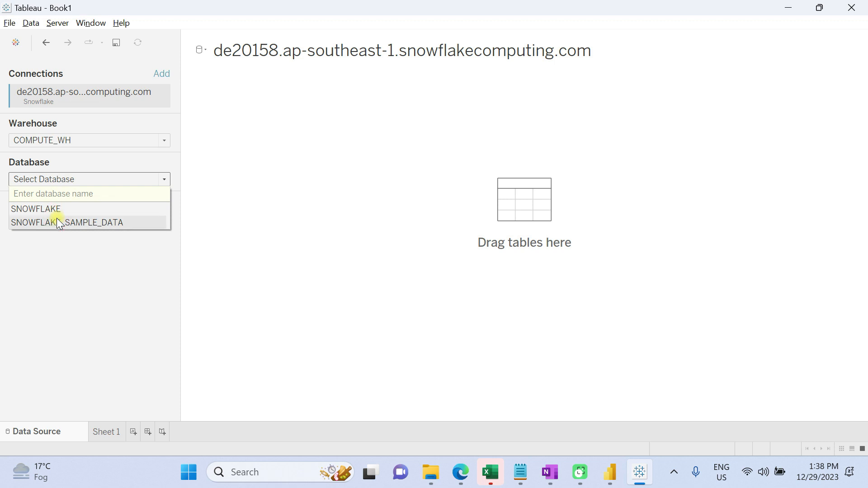
pyautogui.click(84, 220)
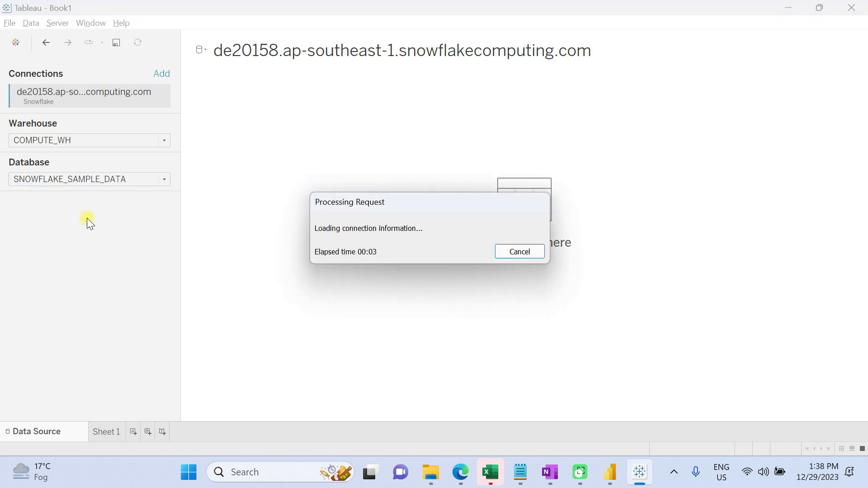
# Choose the TPCH_SF1 schema and add the ORDERS table to the data source canvas
pyautogui.click(30, 219)
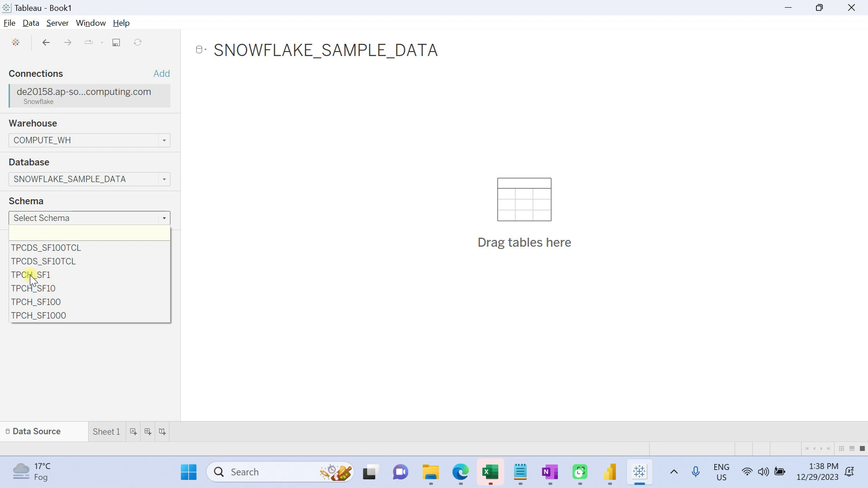
pyautogui.click(31, 276)
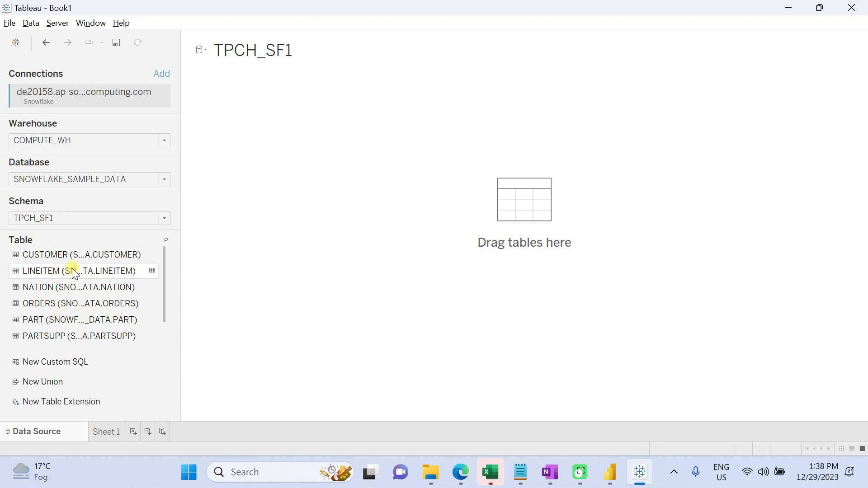
pyautogui.moveTo(43, 303); pyautogui.dragTo(477, 206)
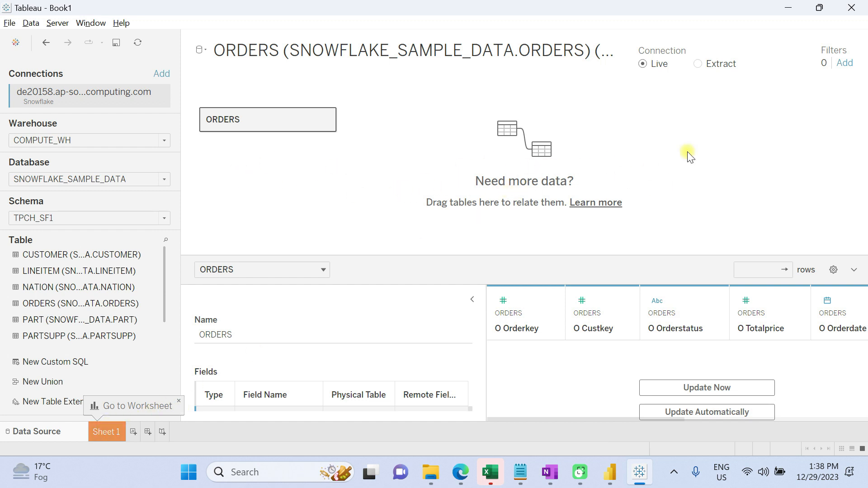
# Open Sheet 1, put O Orderstatus on Rows and drag O Totalprice onto Columns
pyautogui.click(107, 436)
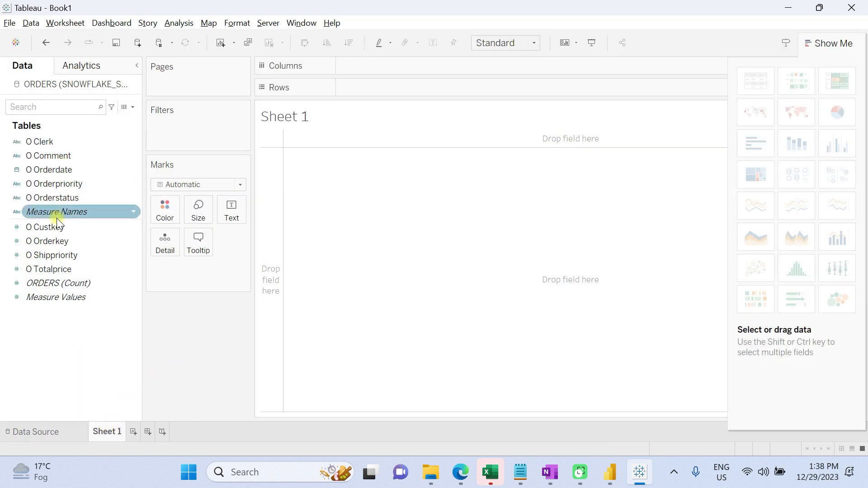
pyautogui.moveTo(52, 198); pyautogui.dragTo(364, 89)
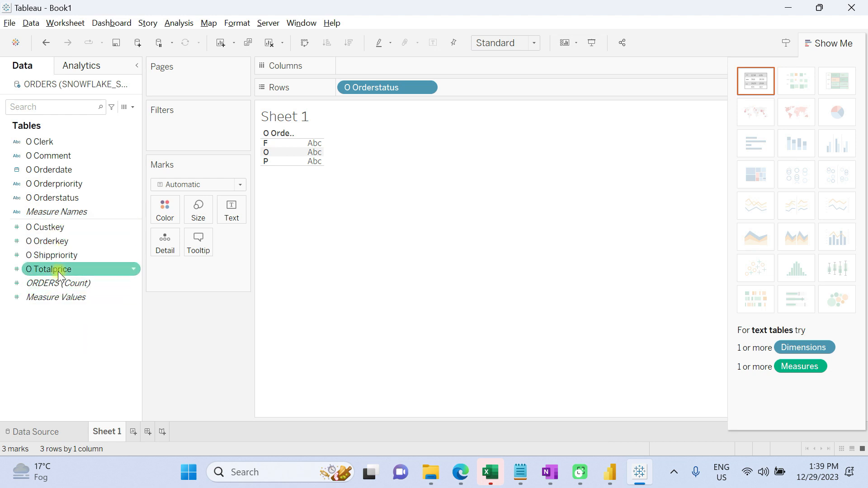
pyautogui.moveTo(58, 272); pyautogui.dragTo(373, 71)
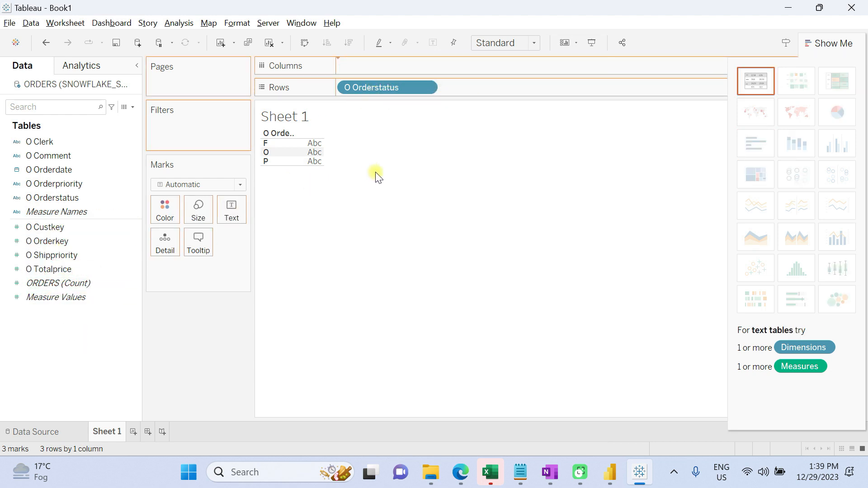